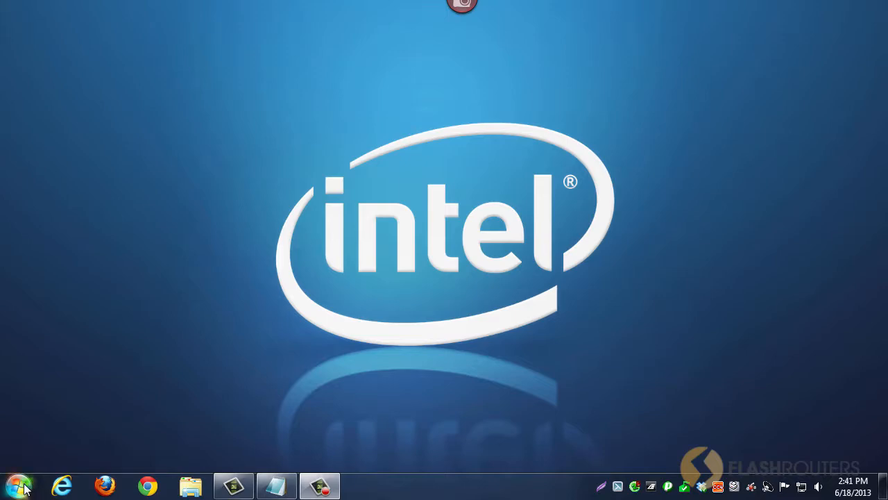
Step: Open Command Prompt as administrator and change to the folder c:\Program Files\OpenVPN\easy-rsa
click(26, 487)
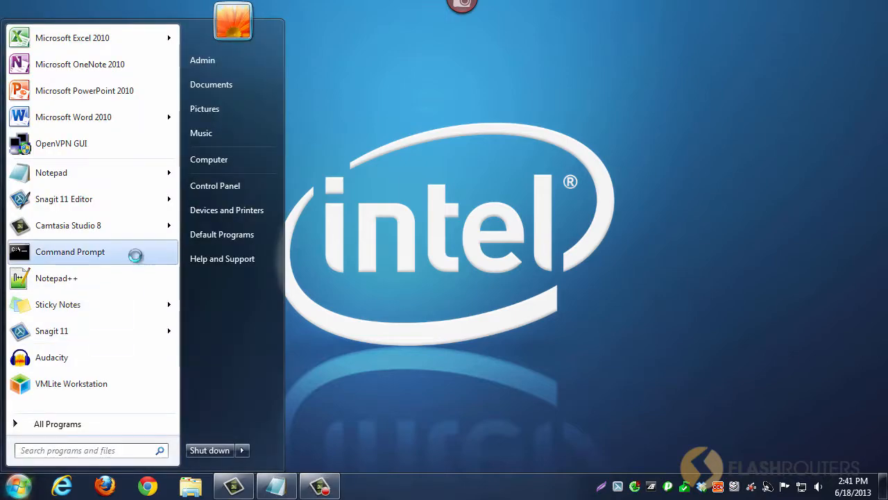
right_click(136, 260)
click(216, 279)
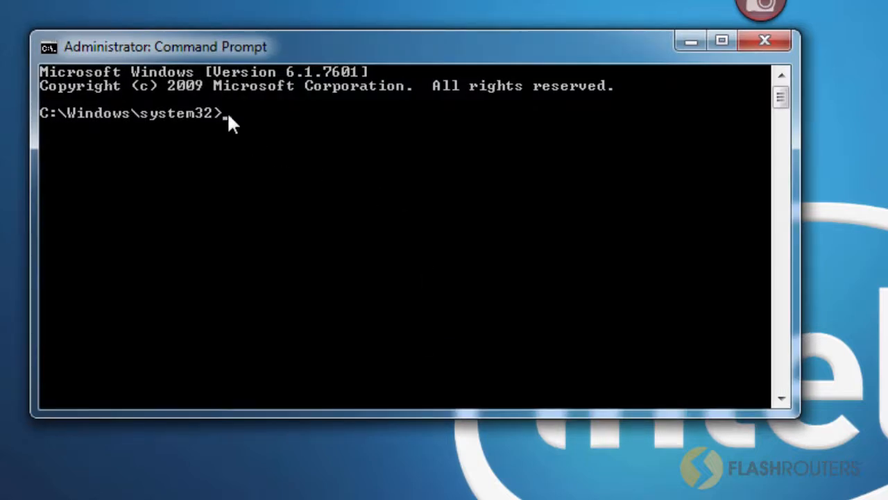
right_click(227, 112)
click(274, 178)
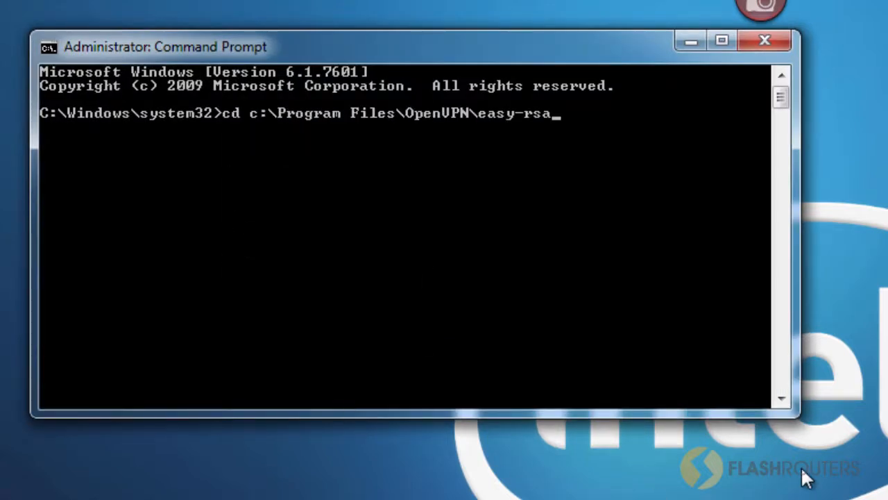
key(Return)
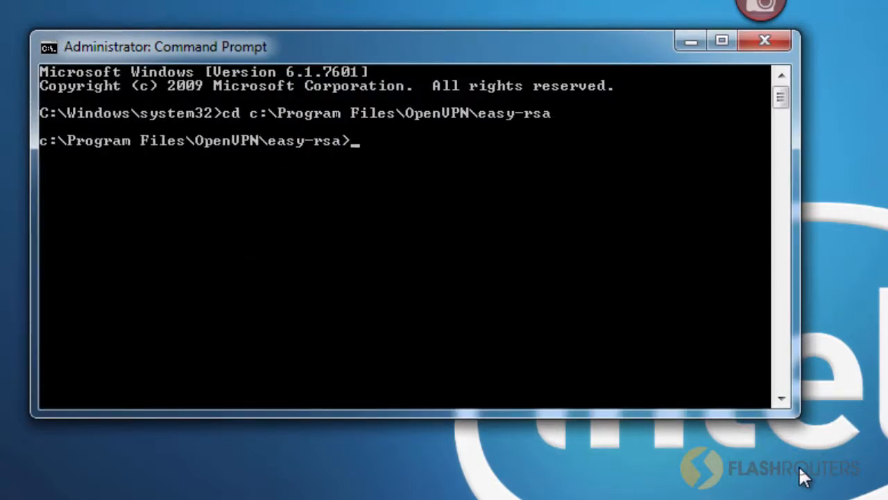
Step: Run init-config in the easy-rsa folder to create vars.bat from its sample
text(init-conf)
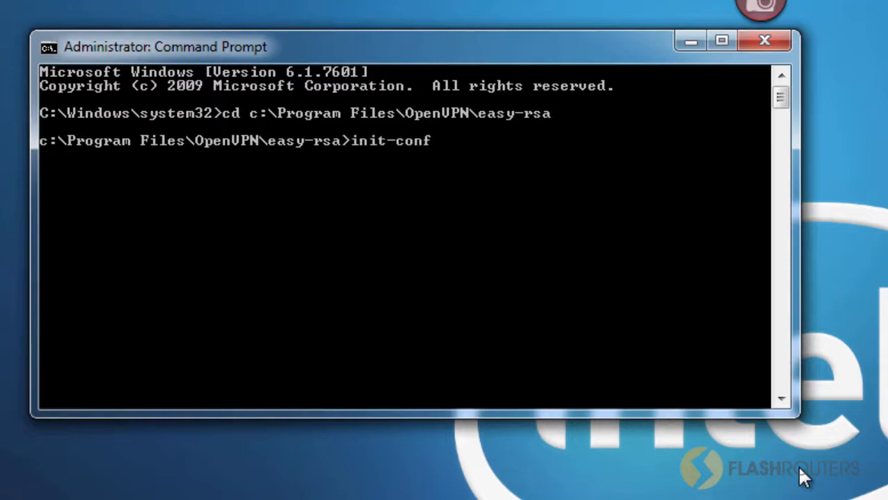
text(ig)
key(Return)
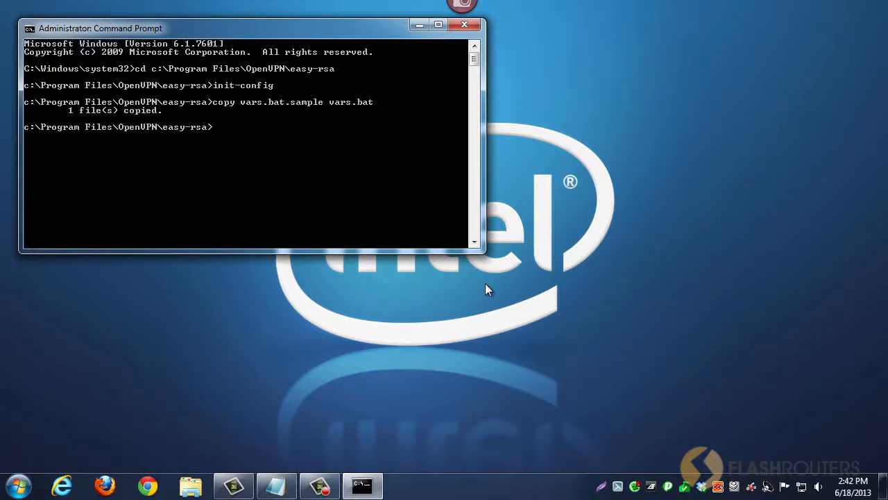
Step: Launch Notepad++ as administrator
click(19, 485)
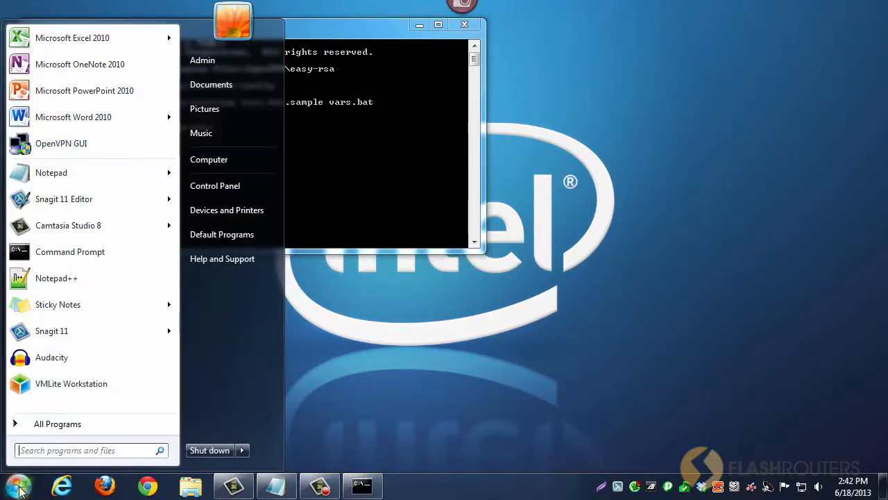
right_click(109, 287)
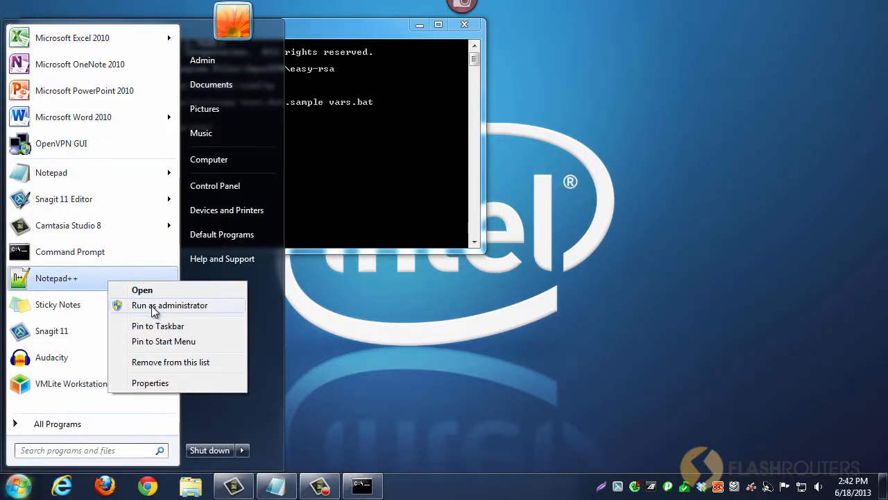
click(153, 302)
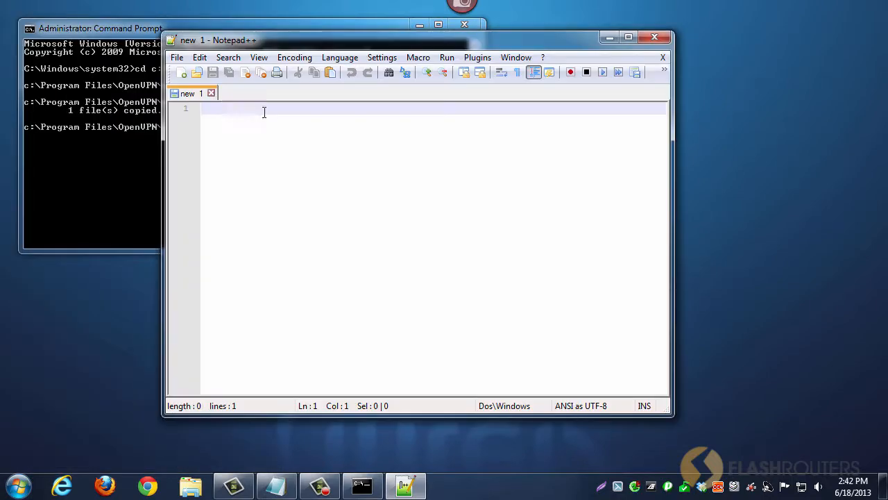
Step: Open the vars batch file from C:\Program Files\OpenVPN\easy-rsa in the text editor
click(177, 57)
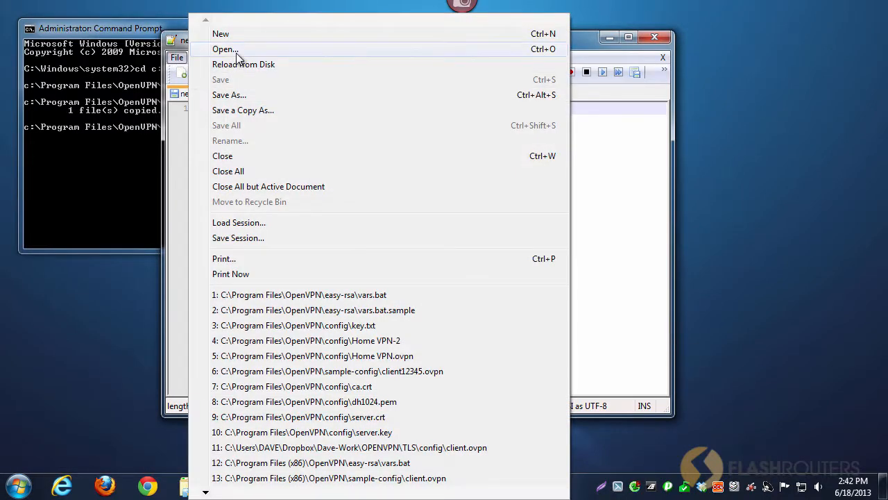
click(236, 53)
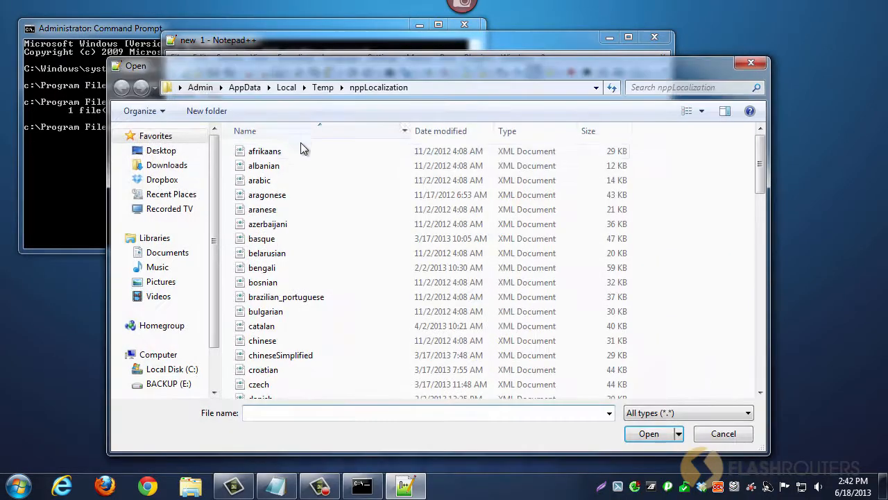
click(181, 369)
double_click(330, 208)
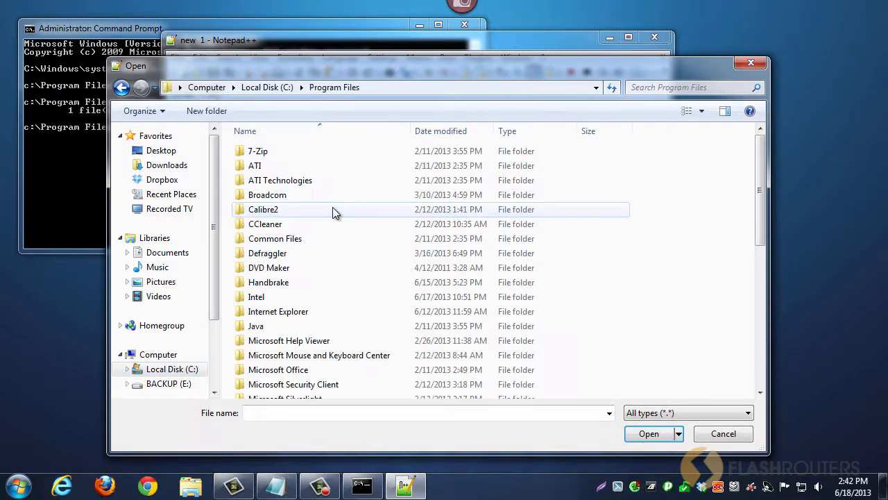
scroll(340, 291, down, 4)
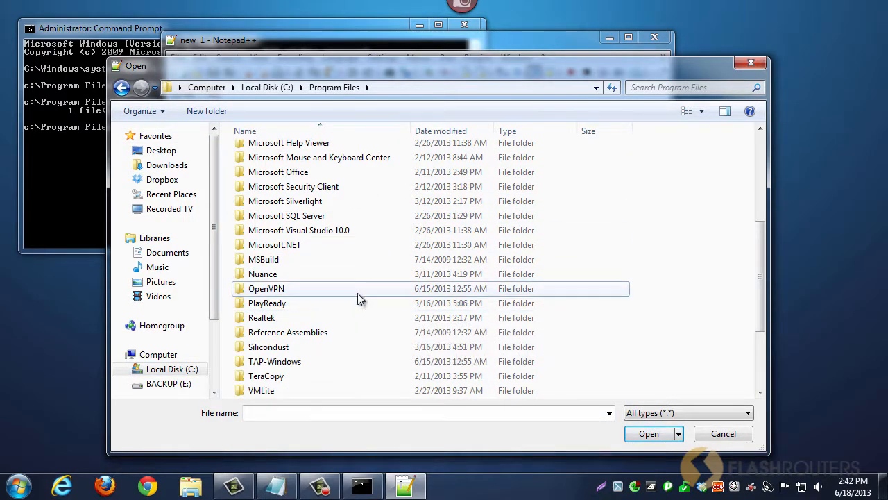
double_click(357, 292)
double_click(355, 196)
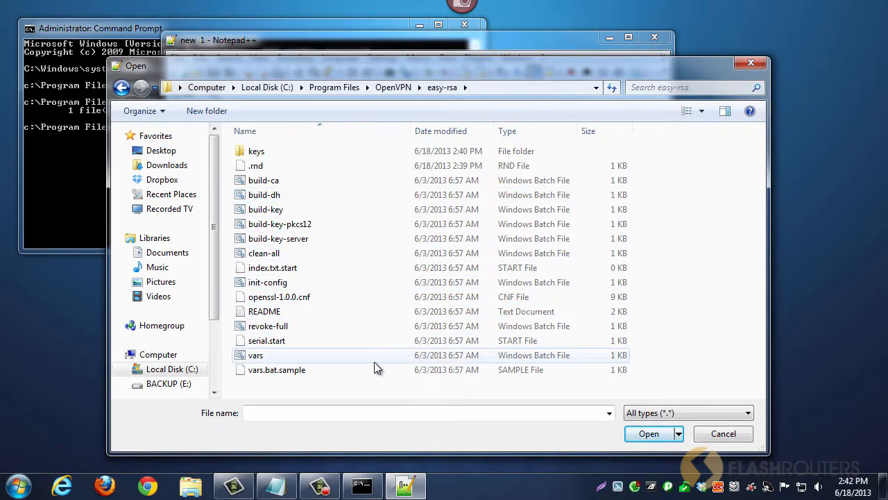
double_click(372, 357)
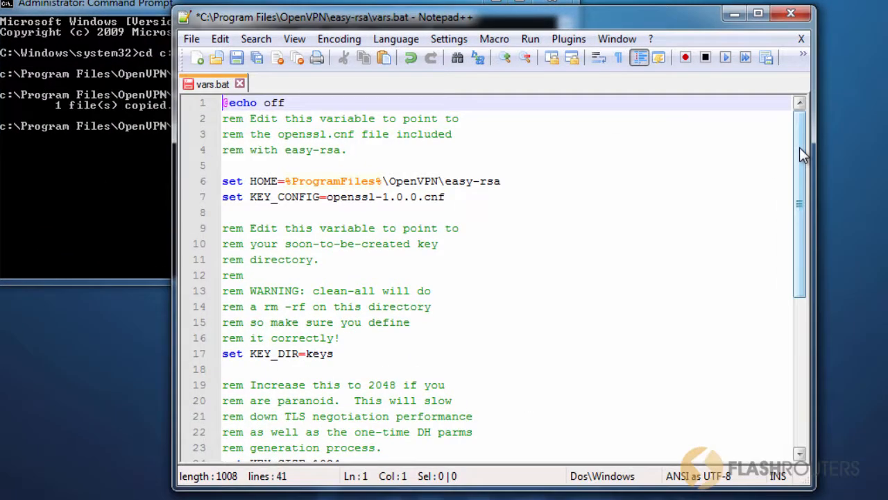
Step: Review the key and certificate default values in vars.bat, save the file and minimize the editor
drag(799, 147, 798, 312)
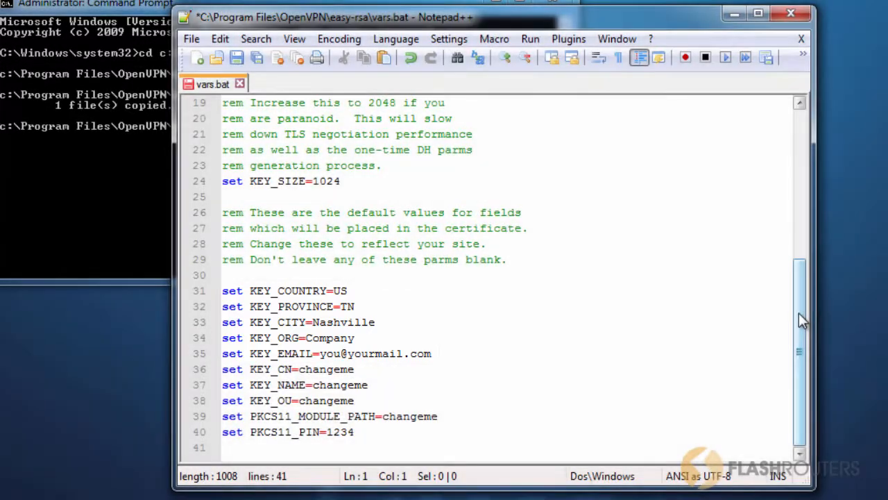
drag(801, 319, 800, 167)
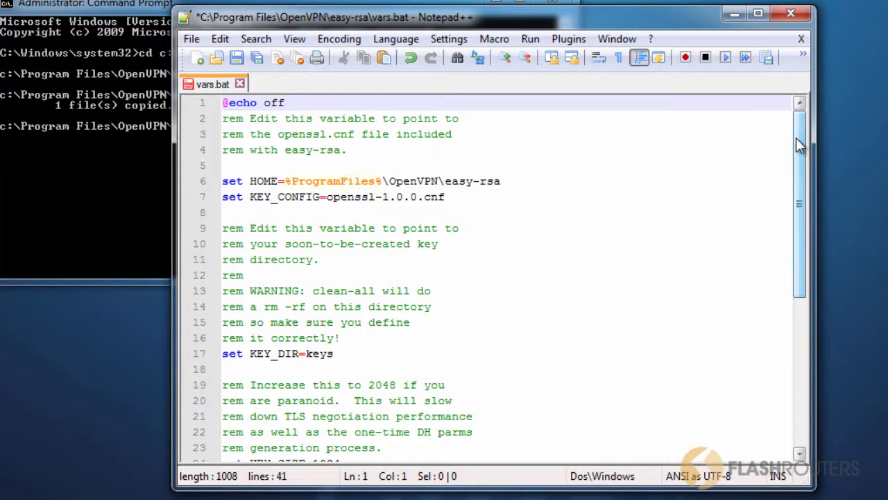
click(237, 58)
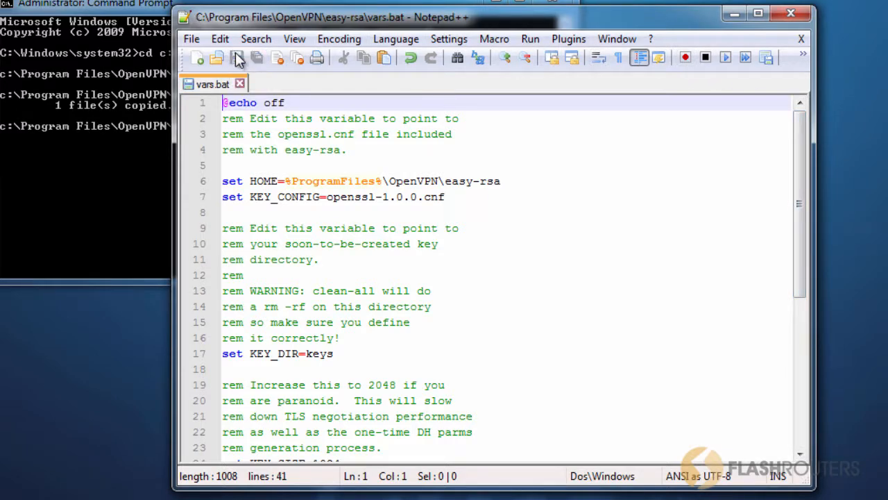
click(735, 15)
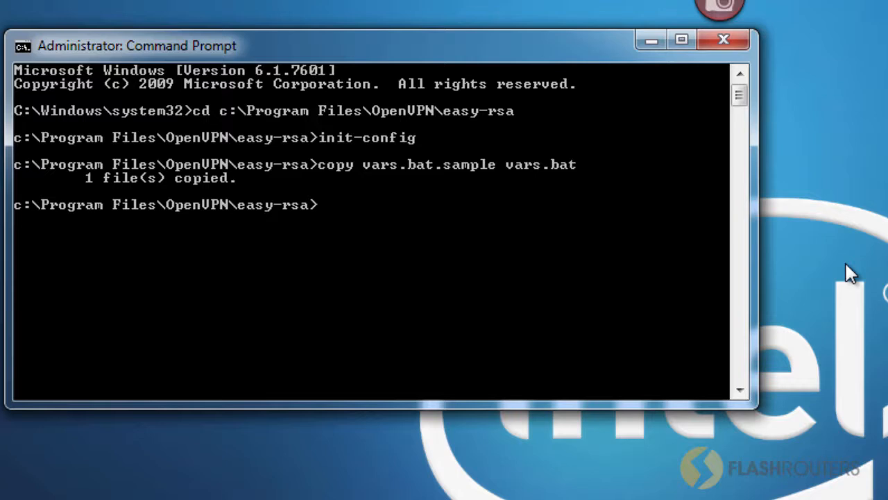
Step: Run vars and clean-all in Command Prompt to load the settings and reset the keys folder
text(vars)
key(Return)
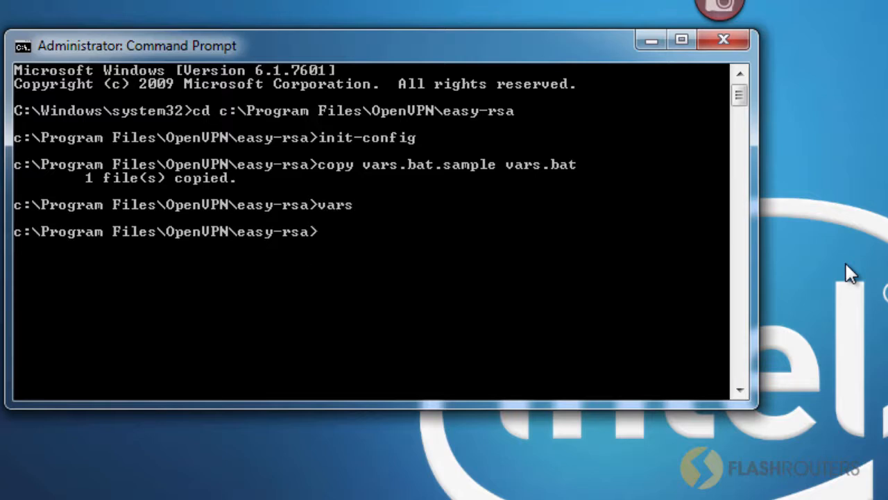
text(clean-all)
key(Return)
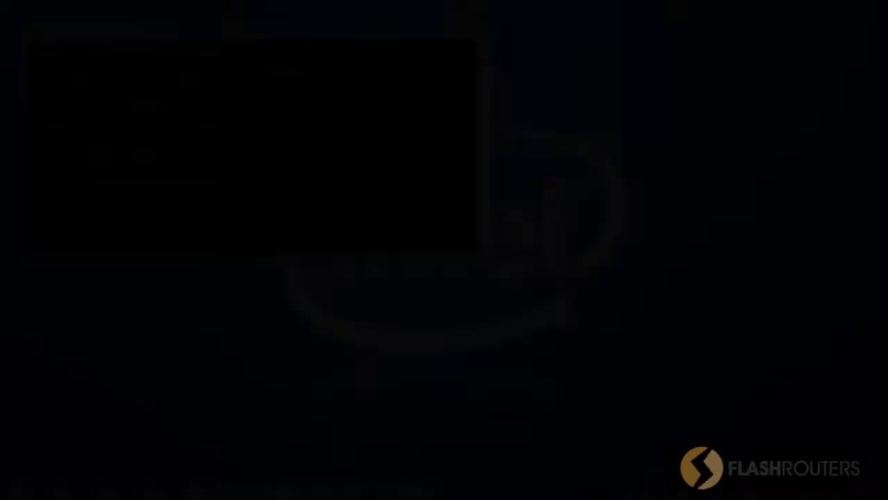
Step: Run build-ca and accept the default country, state, locality and organization for the CA certificate
text(build-ca)
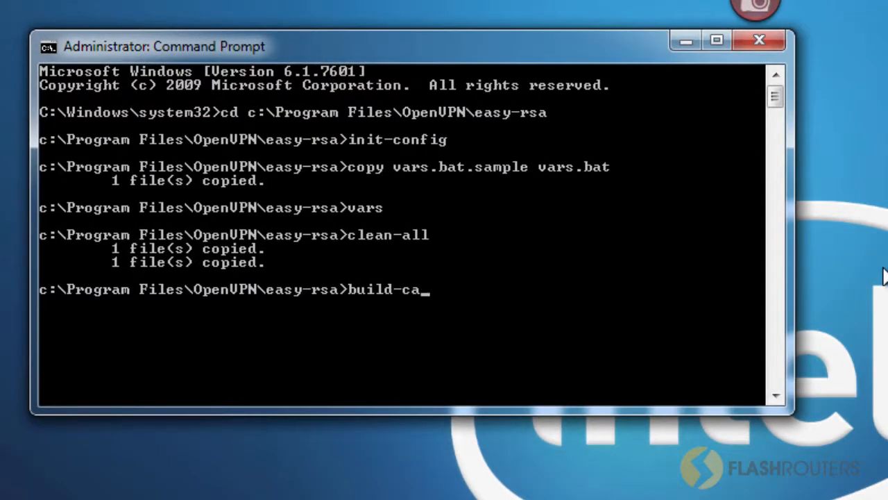
key(Return)
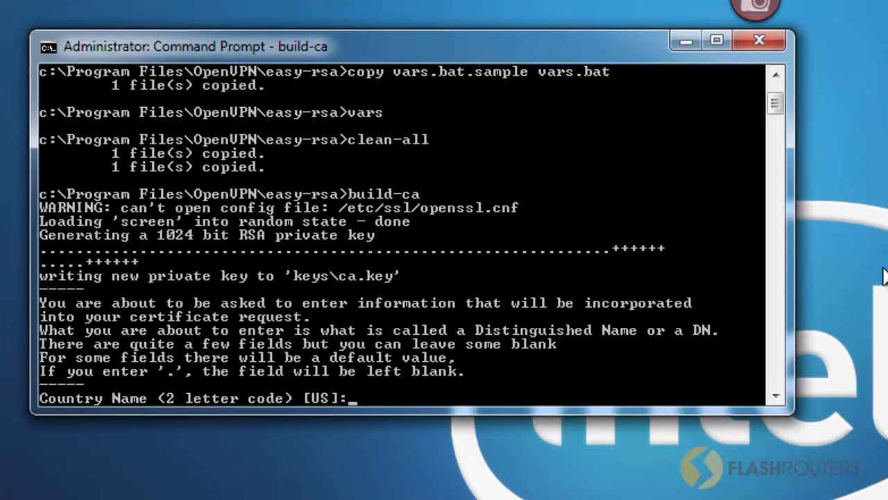
key(Return)
key(Return)
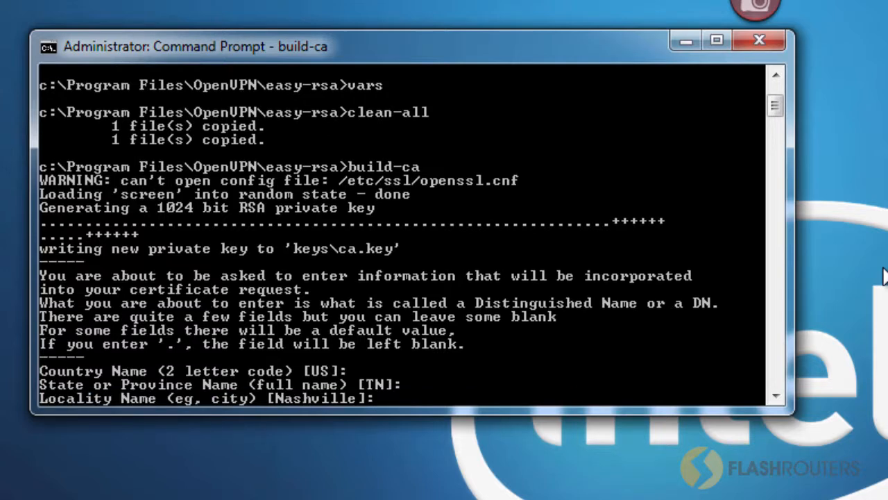
key(Return)
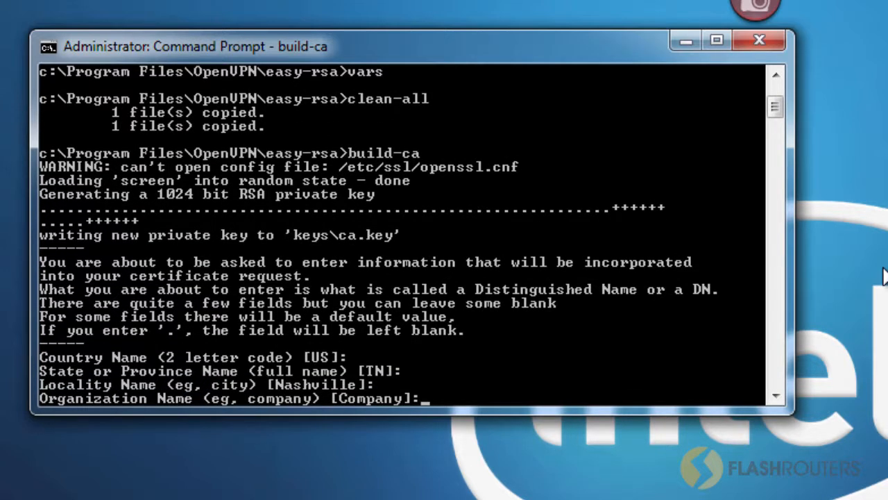
key(Return)
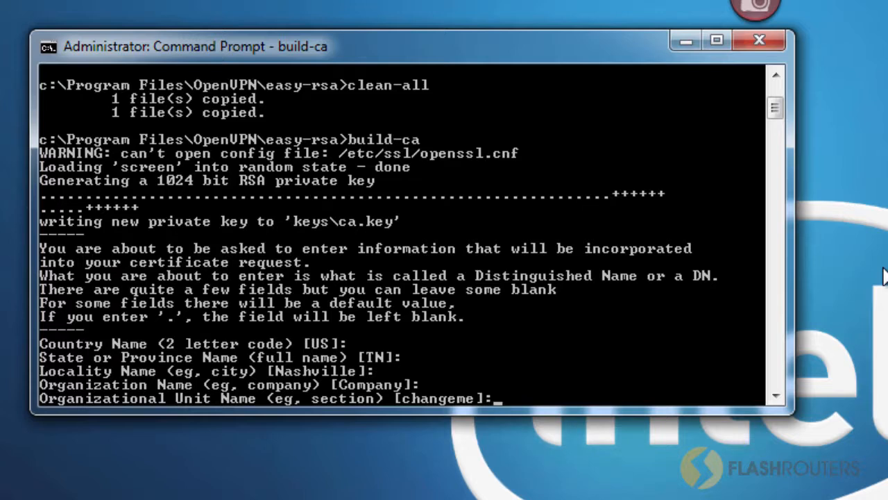
Step: Set the CA certificate's organizational unit to unit, common name to TomatoVPN and name to somename, keeping the default email address
text(unit)
key(Return)
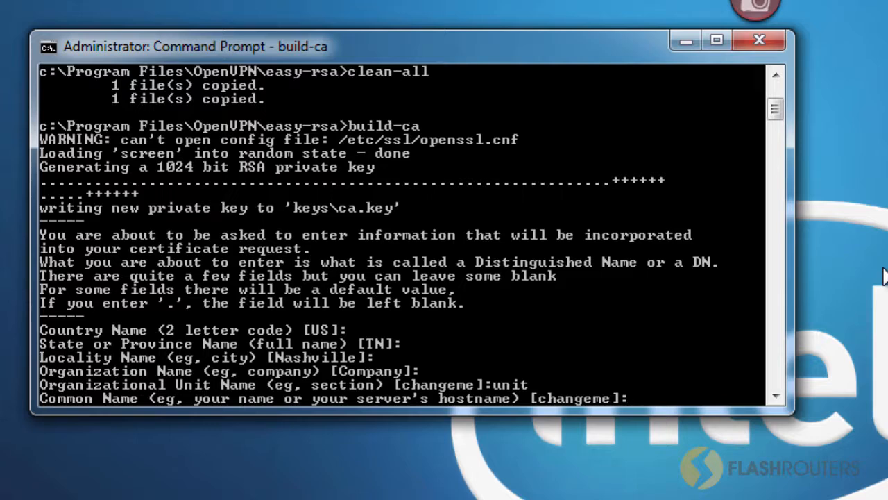
text(TomatoVPN)
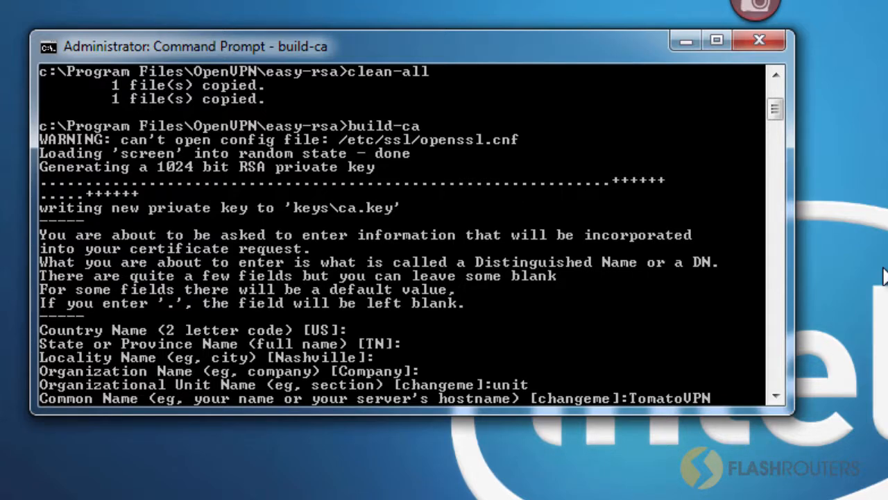
key(Return)
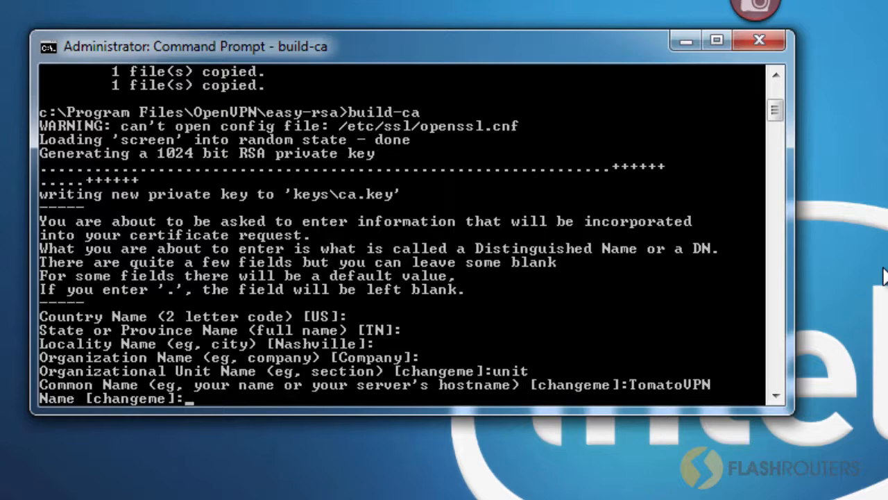
text(somename)
key(Return)
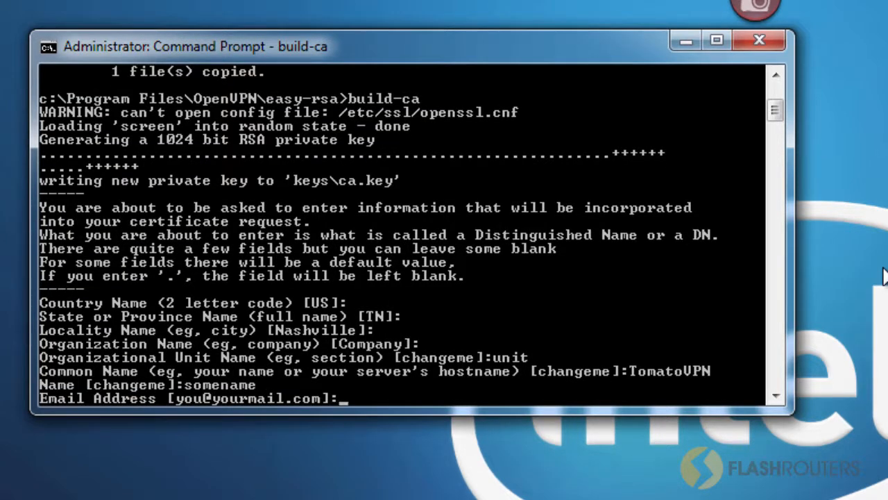
key(Return)
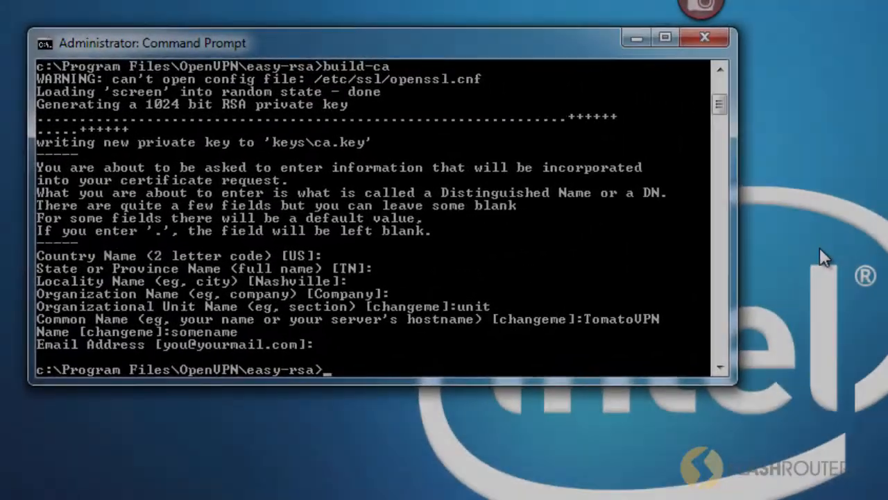
Step: Run build-key client and accept the default country, state, locality and organization for the client certificate
text(buil)
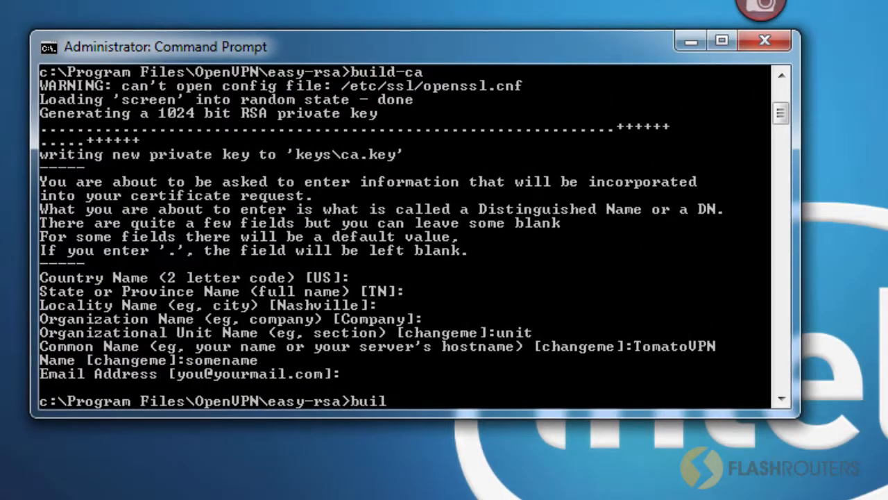
text(d-key client)
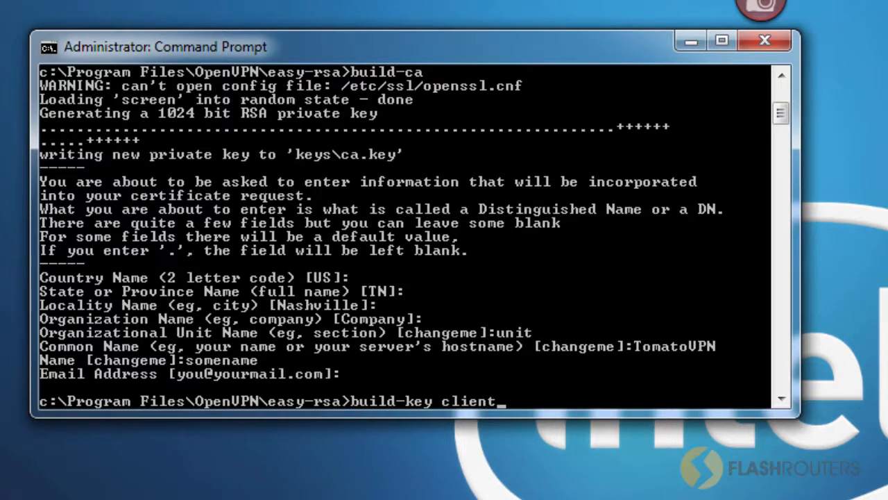
key(Return)
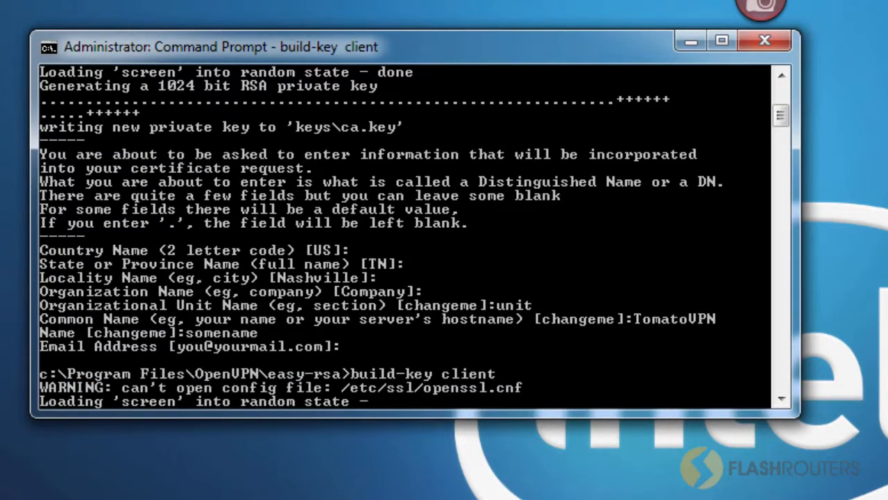
key(Return)
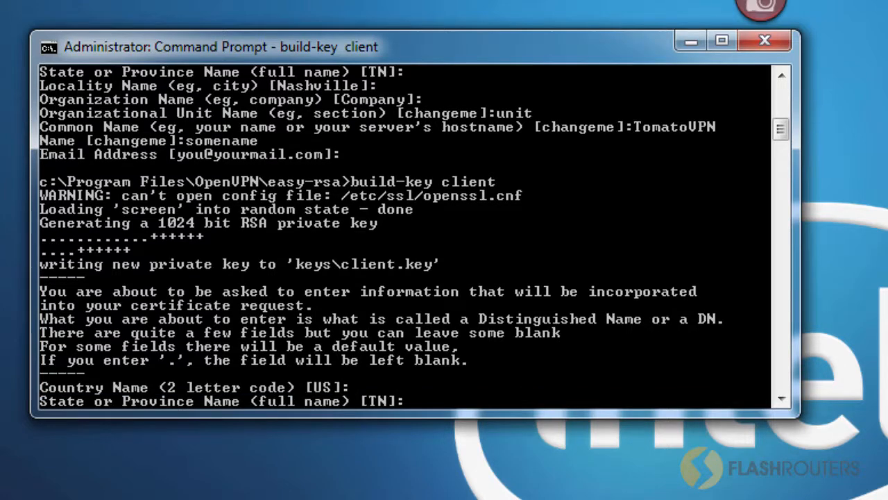
key(Return)
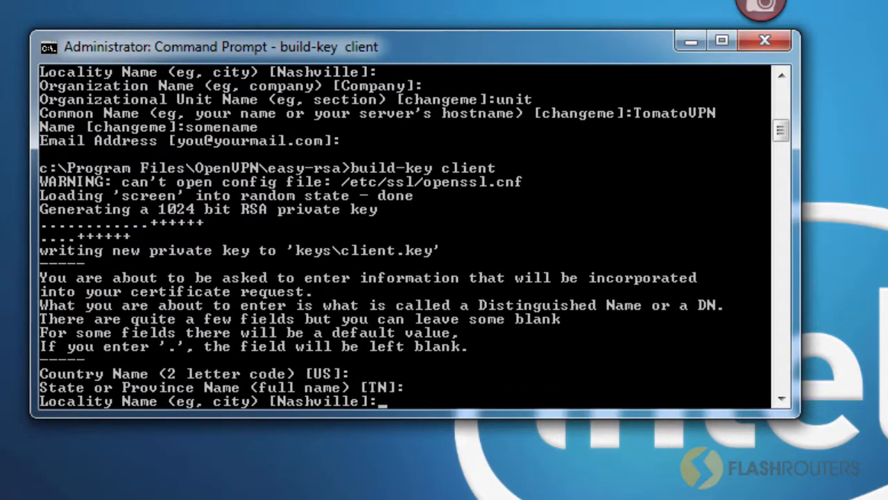
key(Return)
key(Return)
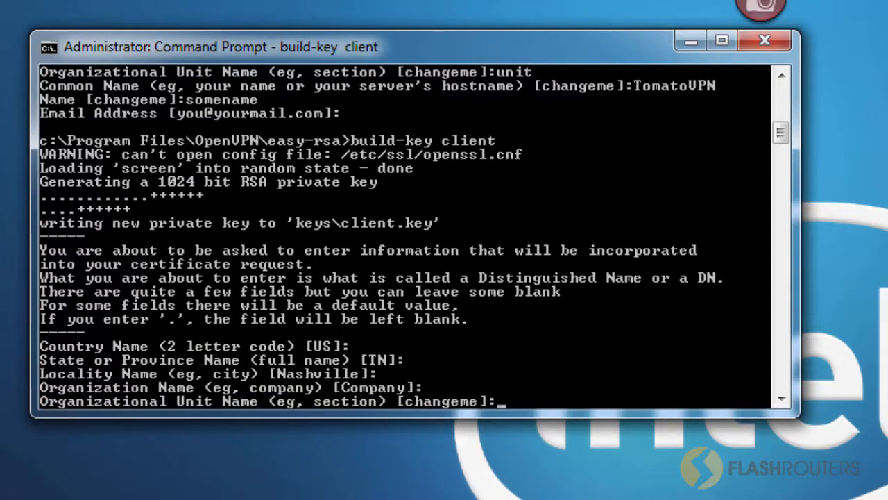
Step: Set the client certificate's organizational unit to unit, common name to client and name to somename, keeping the default email address
text(unit)
key(Return)
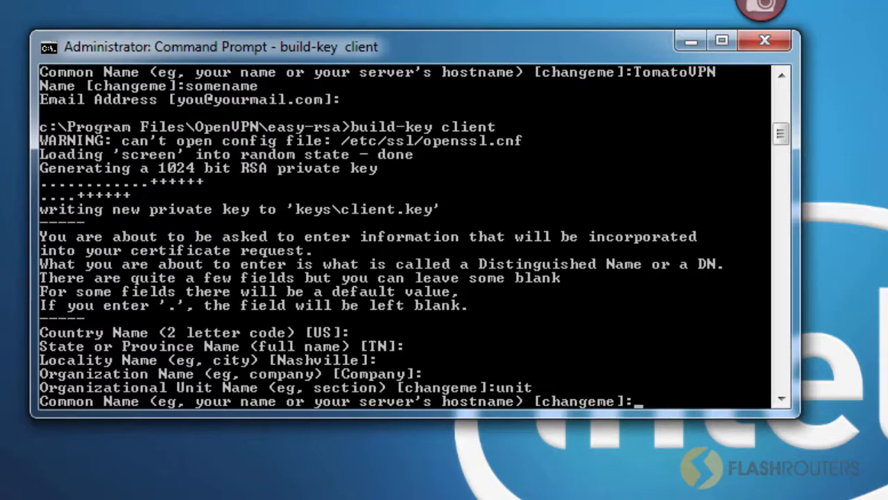
text(client)
key(Return)
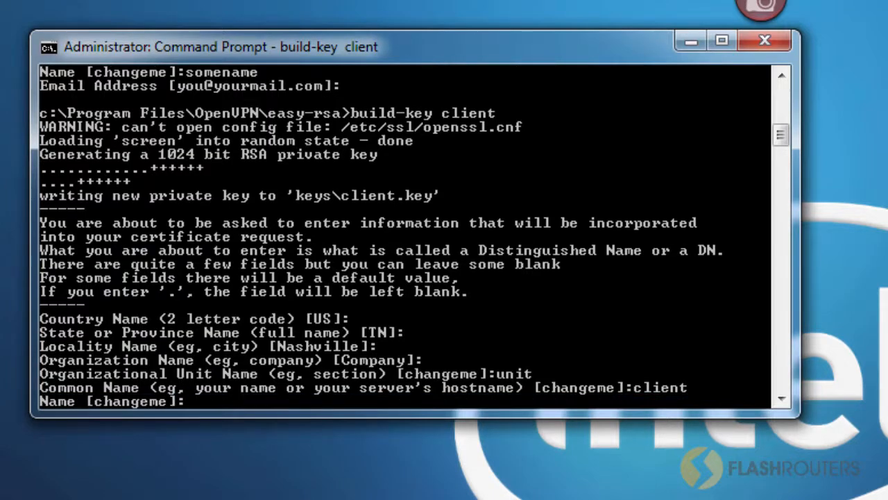
text(somename)
key(Return)
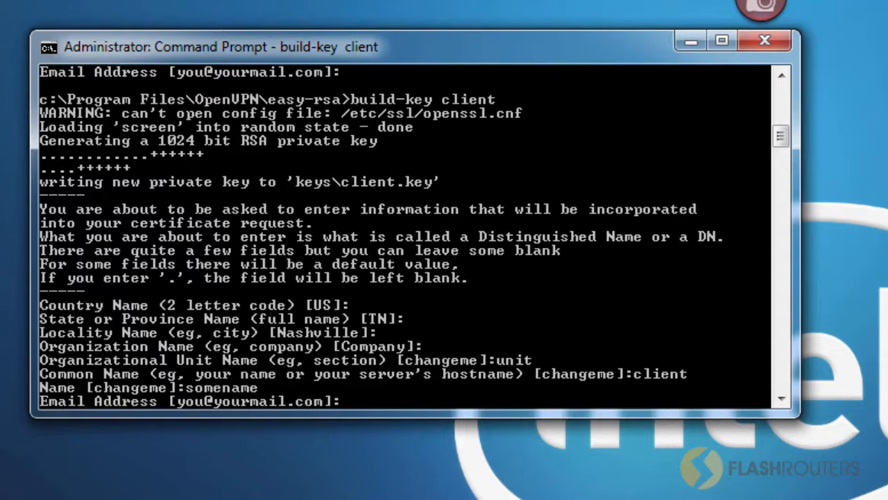
key(Return)
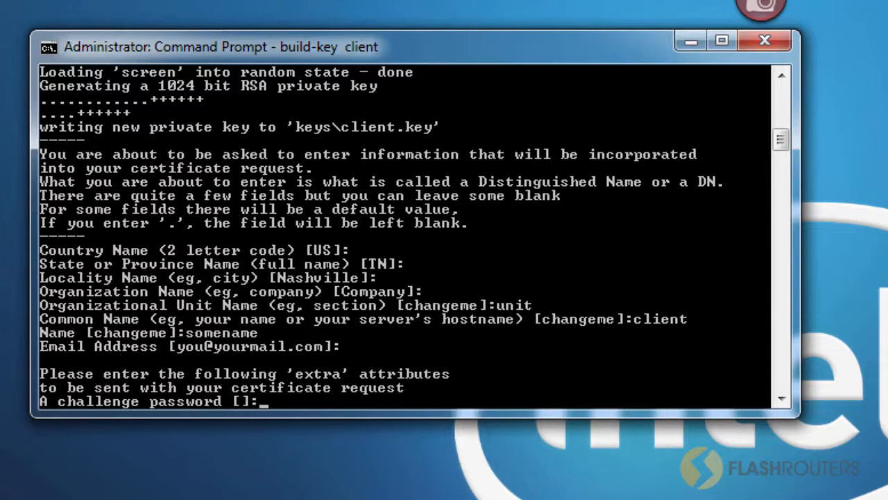
Step: Leave the client request's challenge password and optional company name blank, and sign and commit the client certificate
key(Return)
key(Return)
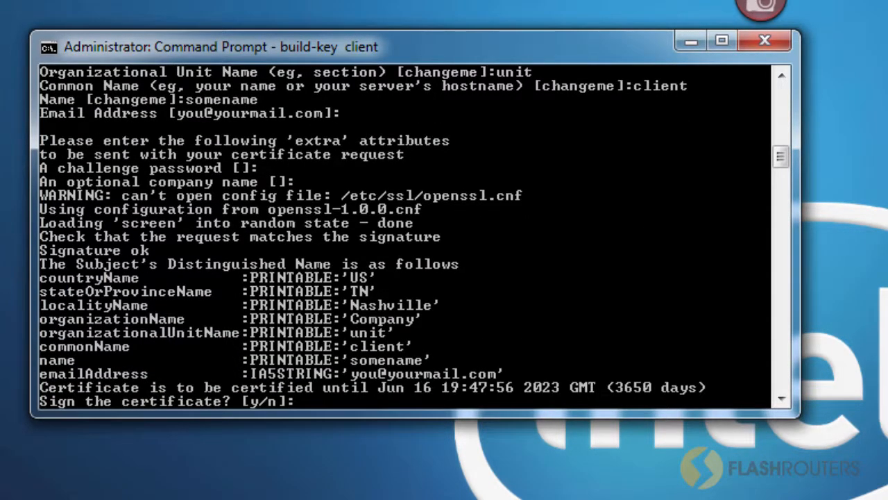
text(y)
key(Return)
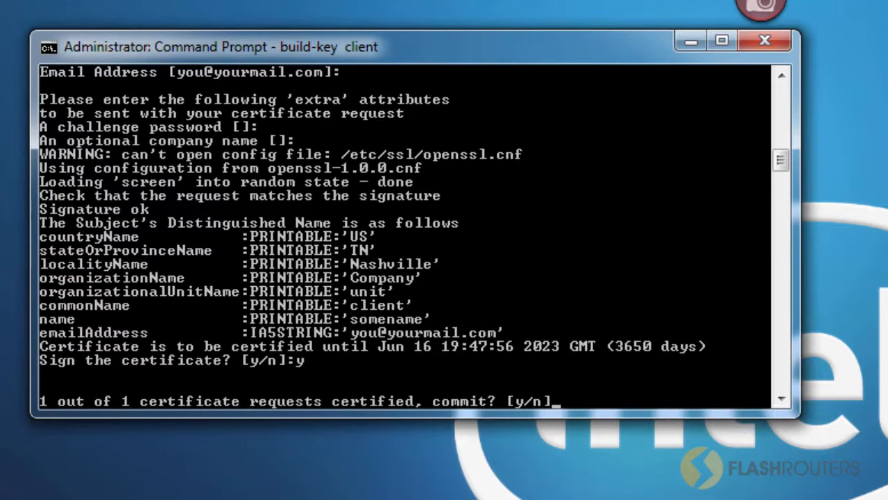
text(y)
key(Return)
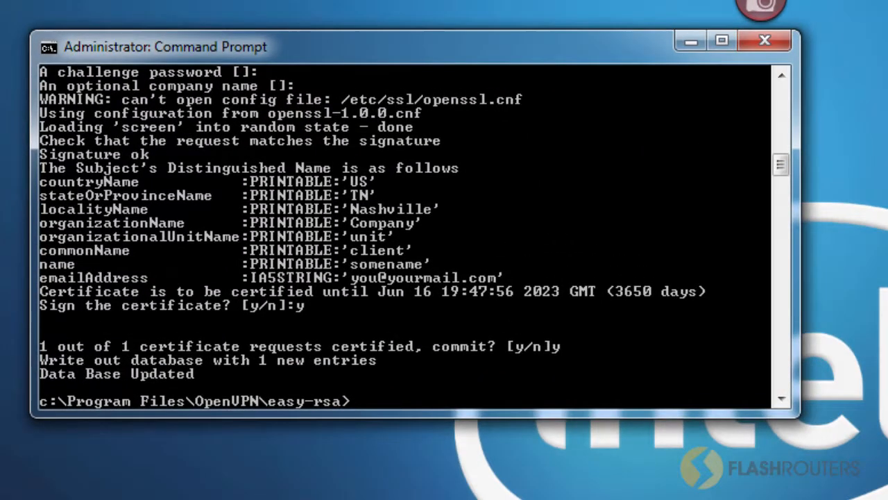
Step: Run build-key-server server and accept the default country, state, locality and organization for the server certificate
text(build-key-ser)
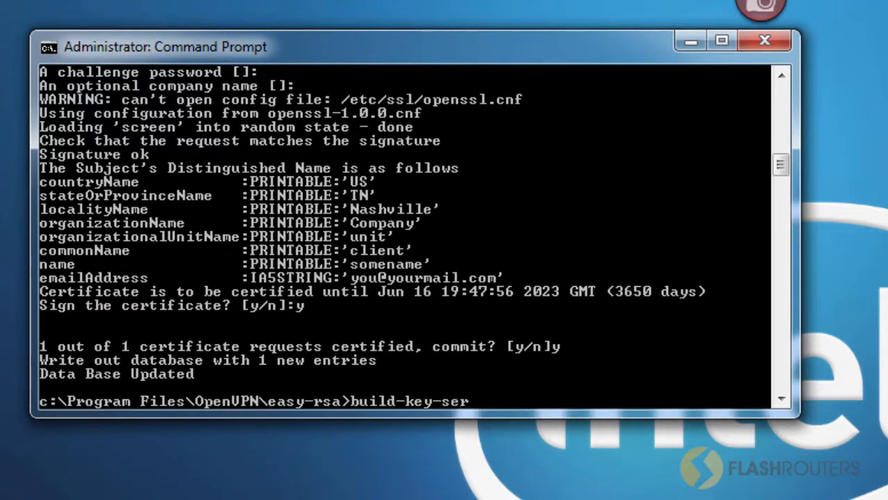
text(ver server)
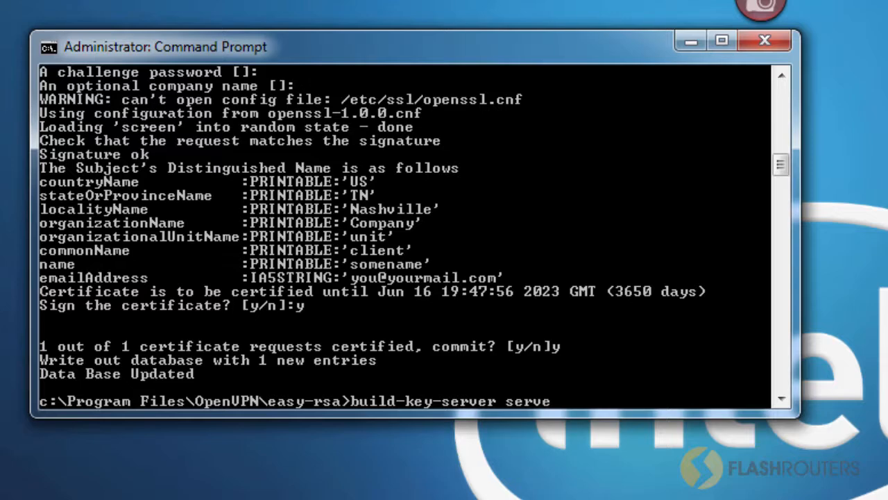
key(Return)
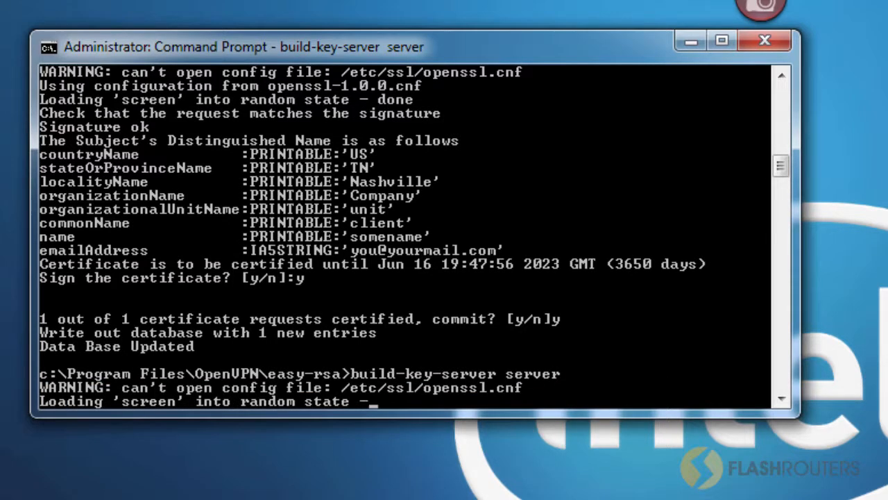
key(Return)
key(Return)
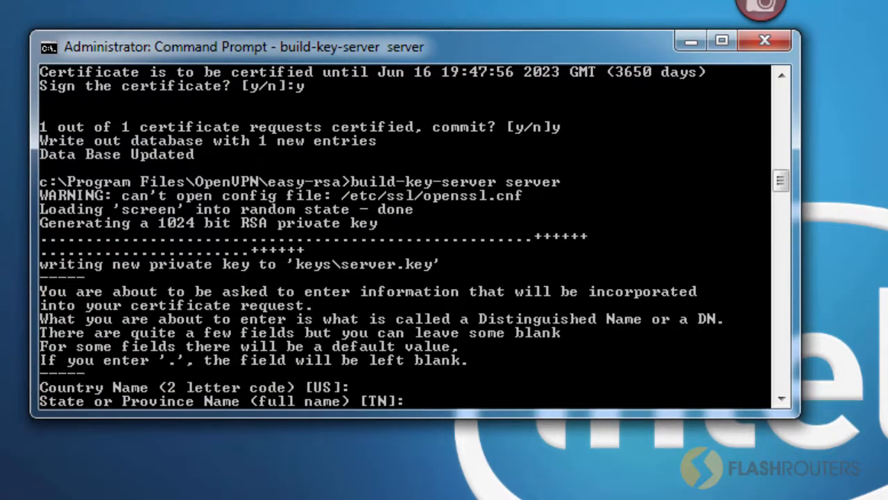
key(Return)
key(Return)
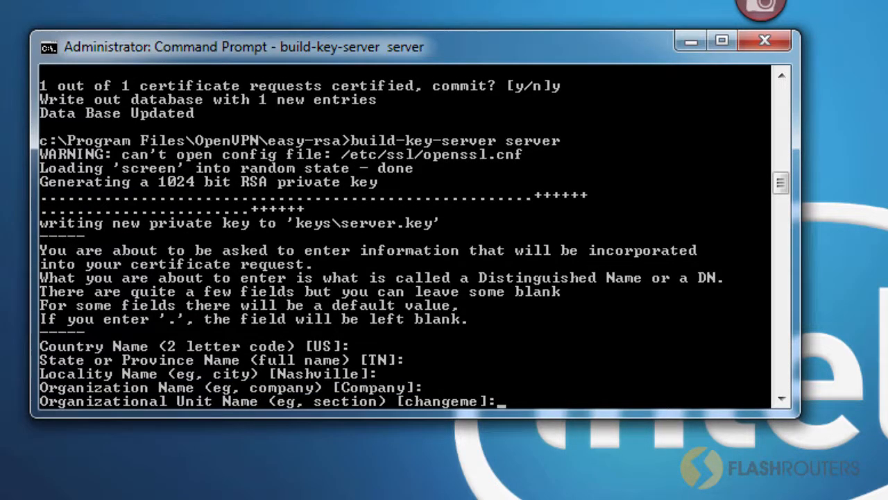
Step: Set the server certificate's organizational unit to unit, common name to server and name to somename, keeping the default email address
text(unit)
key(Return)
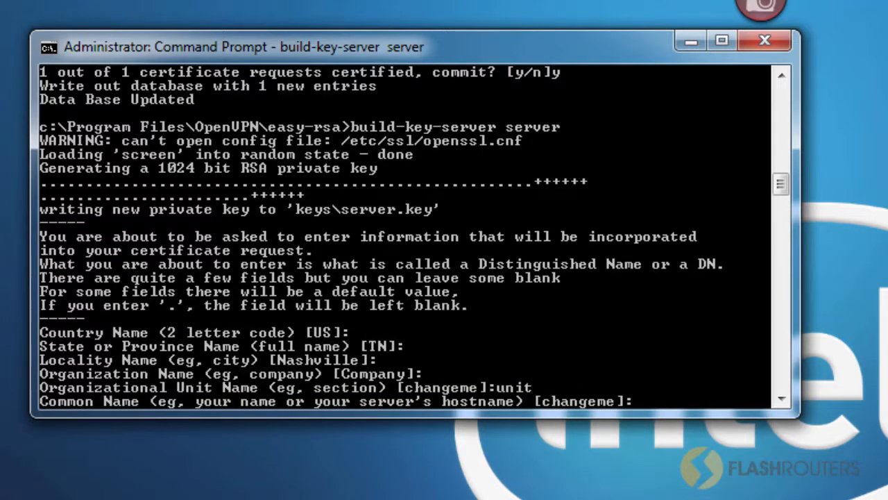
text(server)
key(Return)
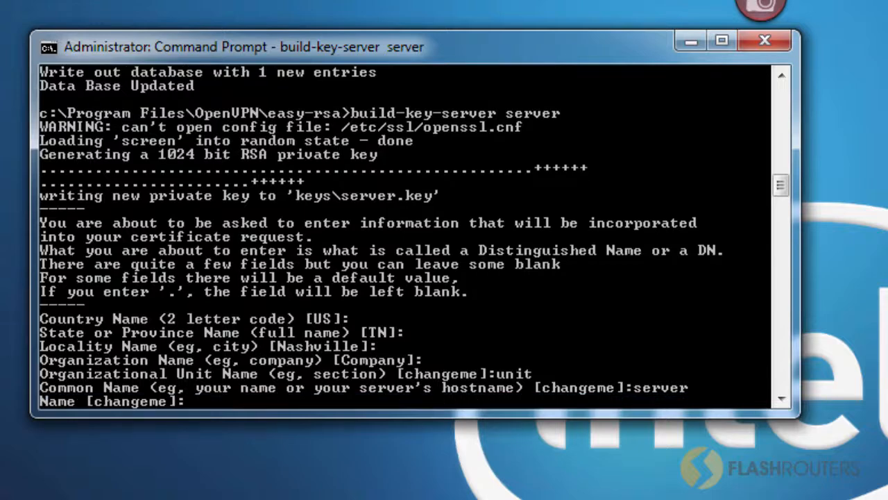
text(somename)
key(Return)
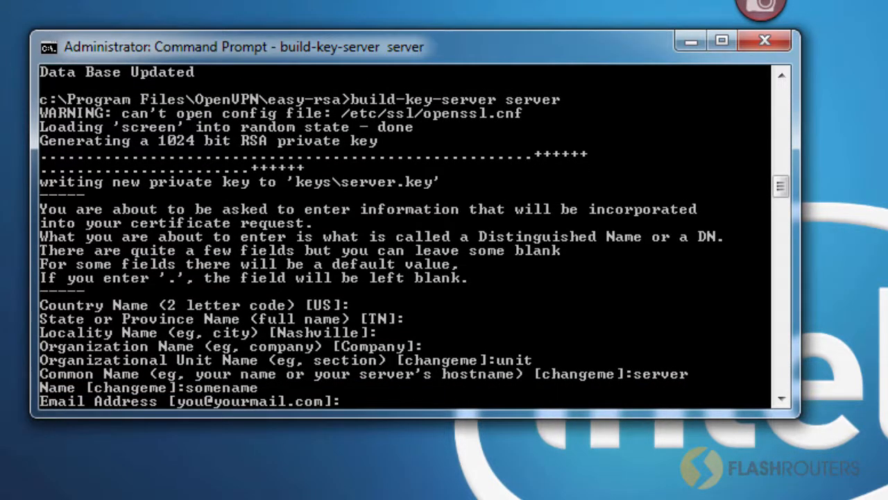
key(Return)
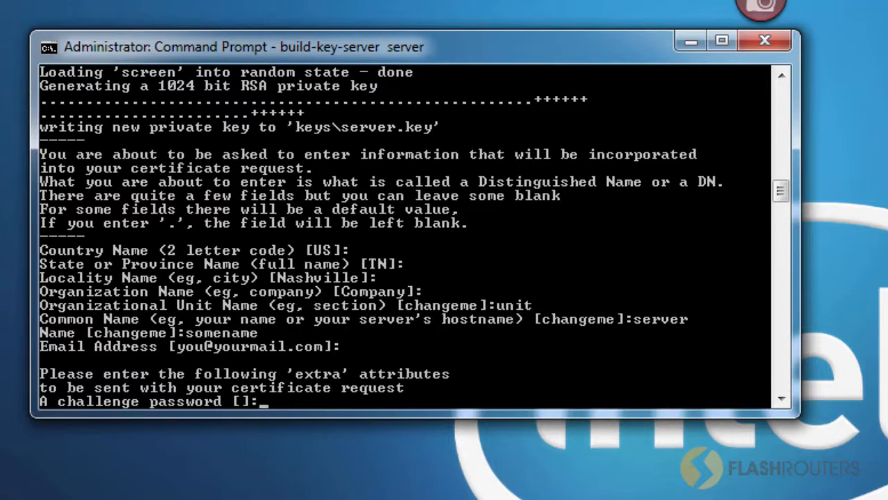
Step: Leave the server request's challenge password and optional company name blank, and sign and commit the server certificate
key(Return)
key(Return)
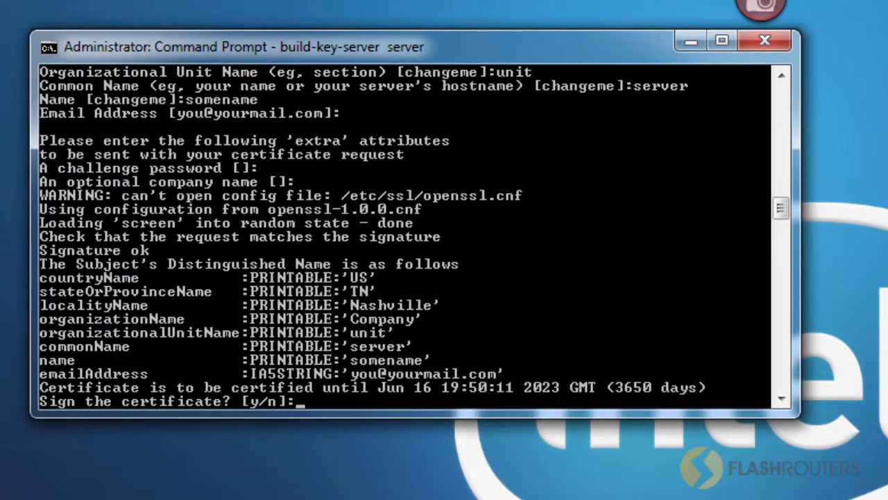
text(y)
key(Return)
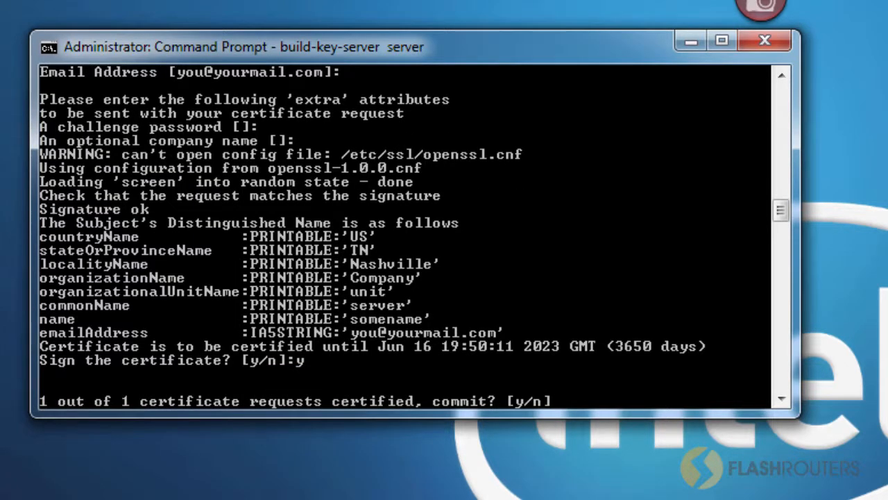
text(y)
key(Return)
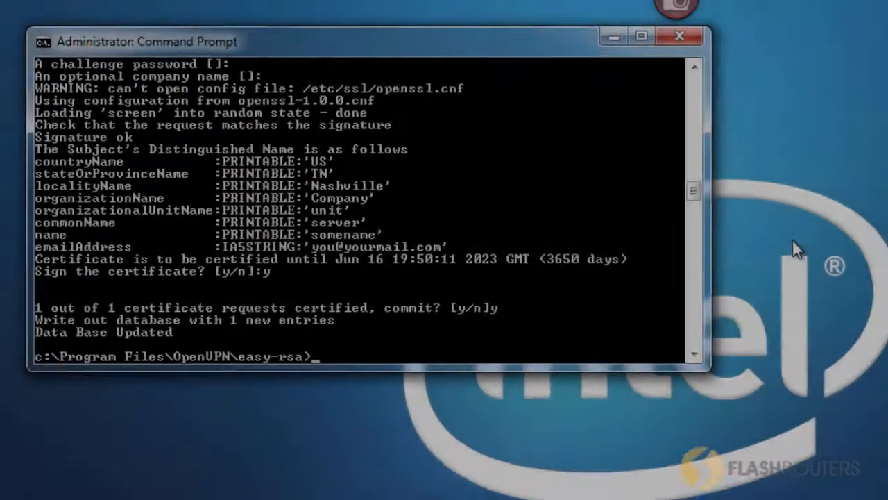
Step: Generate the Diffie-Hellman parameters with build-dh and close the Command Prompt
text(bui)
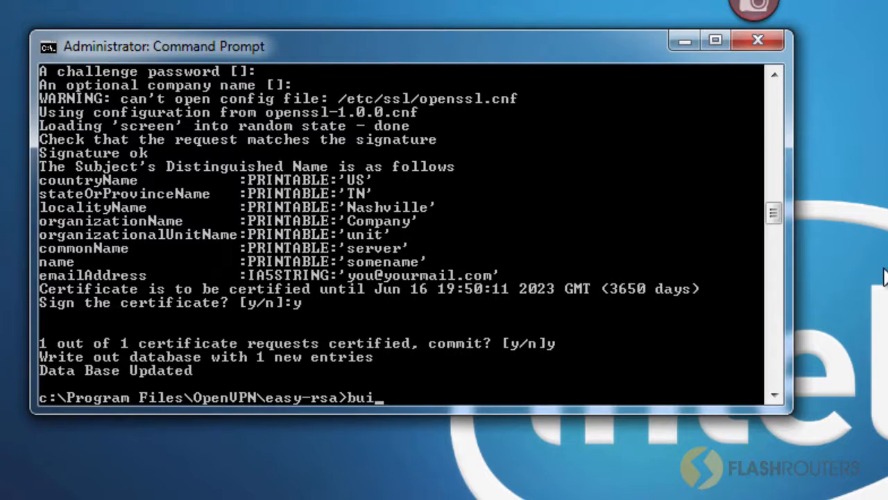
text(ld-dh)
key(Return)
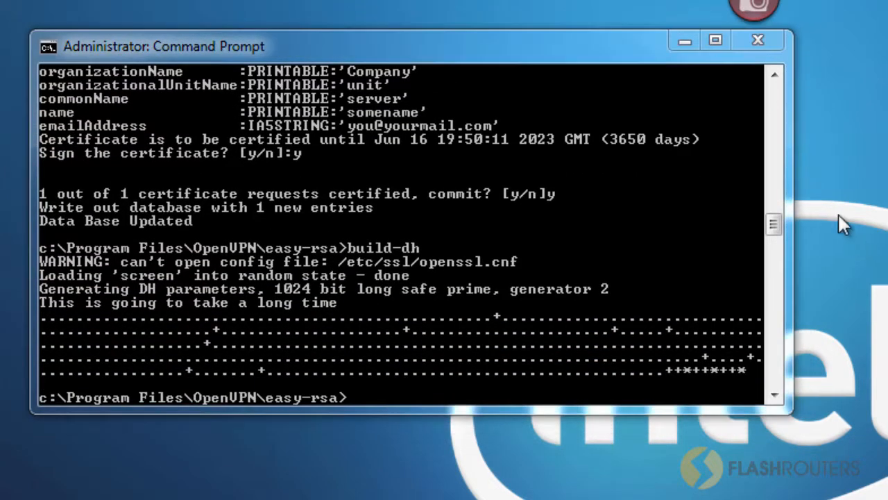
click(758, 40)
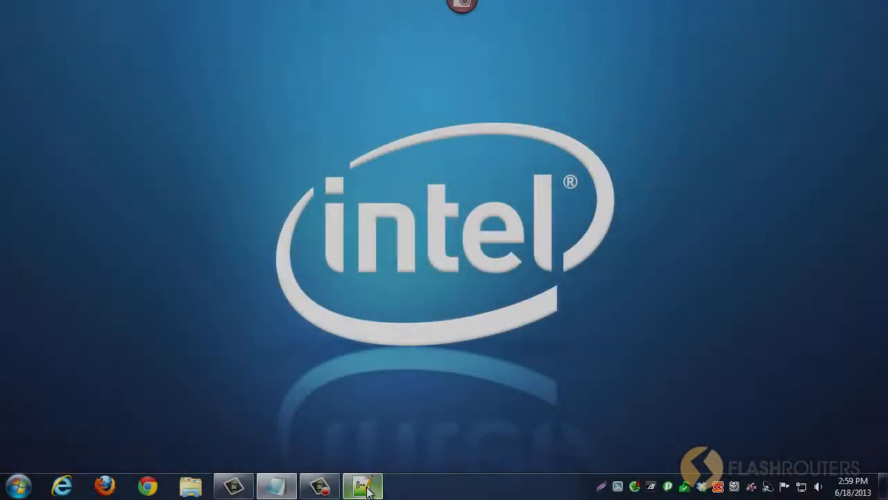
Step: Switch to Notepad++ and open the client config file from C:\Program Files\OpenVPN\sample-config
click(365, 487)
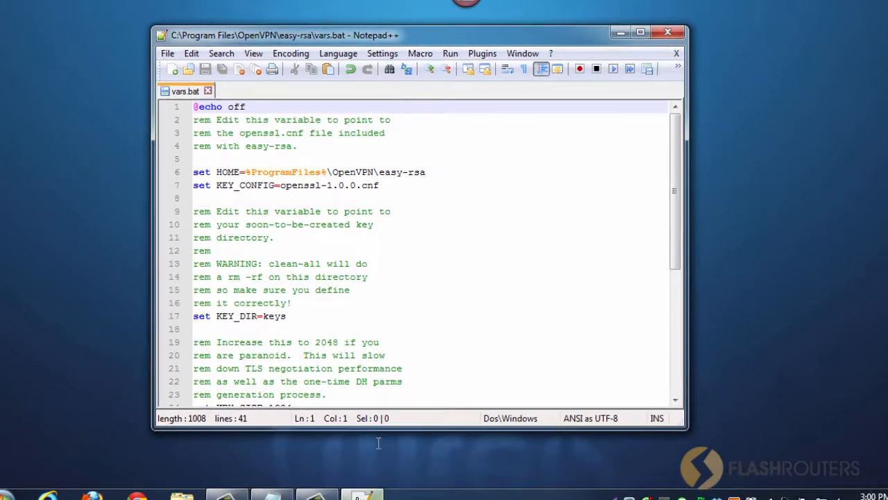
click(167, 53)
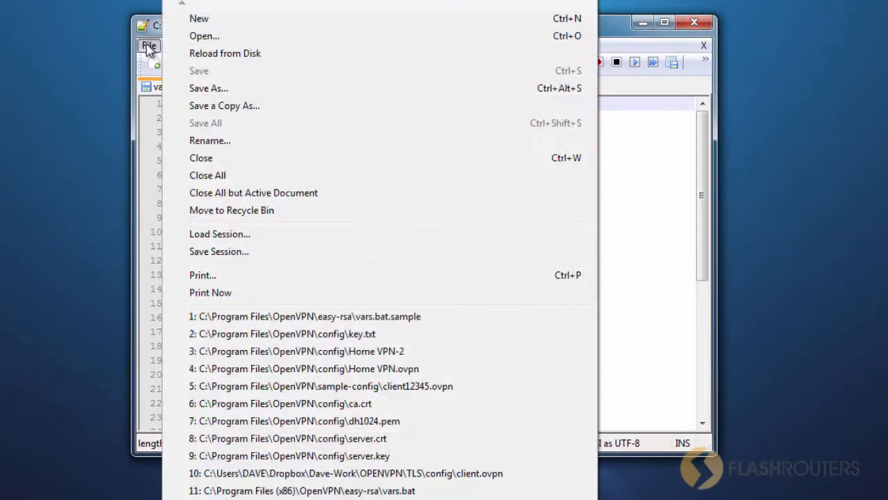
click(202, 38)
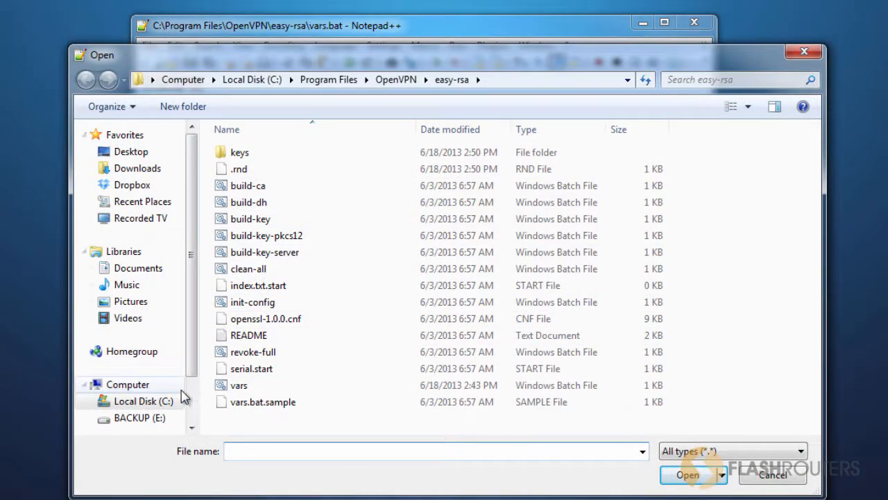
click(164, 401)
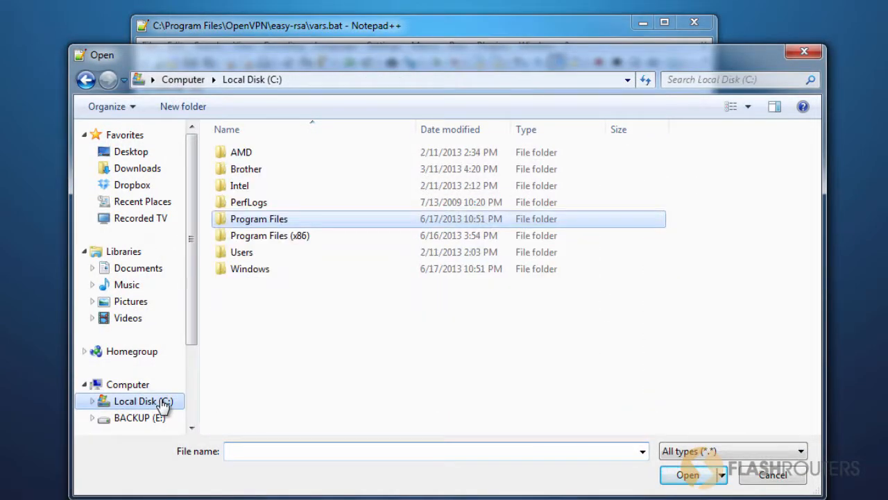
double_click(306, 221)
scroll(319, 312, down, 4)
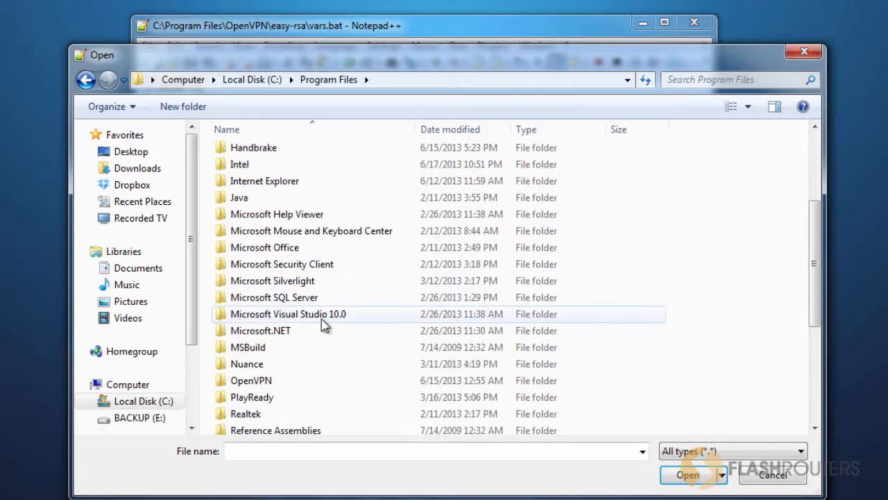
scroll(324, 326, down, 2)
click(347, 294)
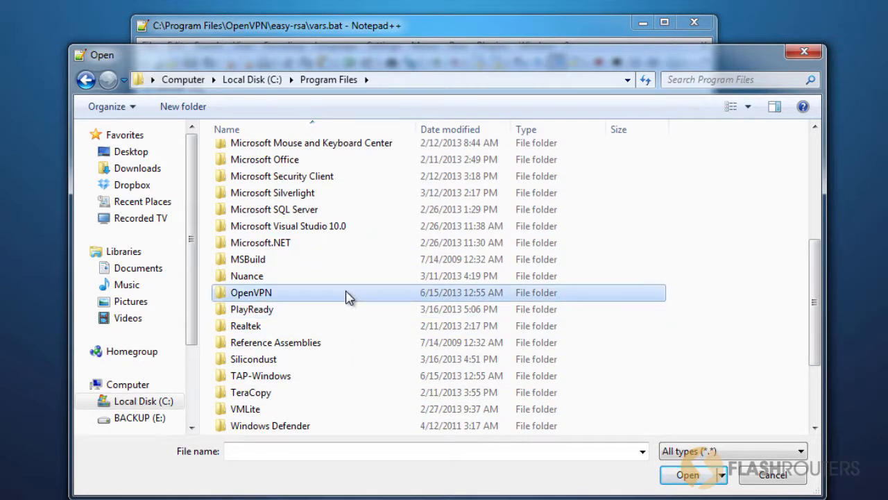
double_click(349, 297)
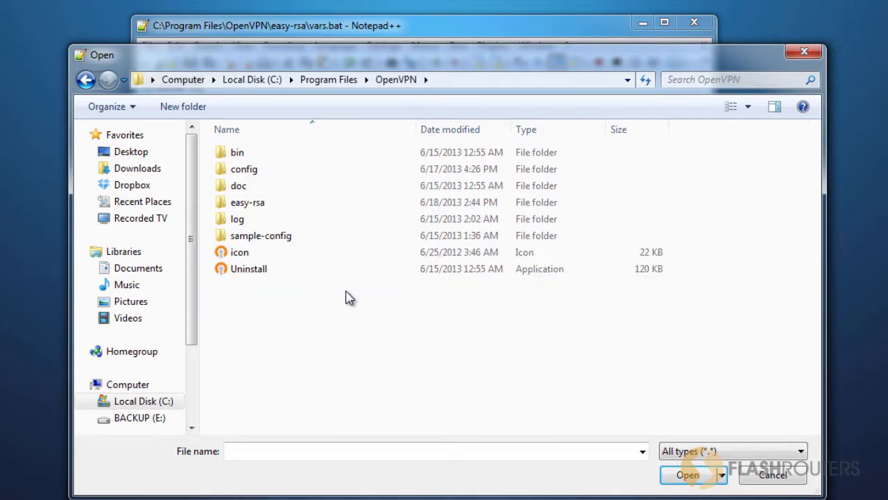
double_click(338, 236)
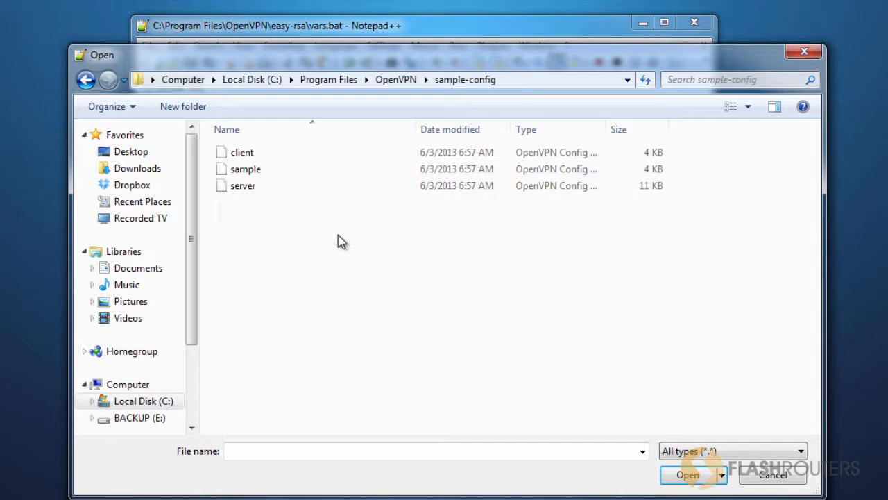
double_click(330, 154)
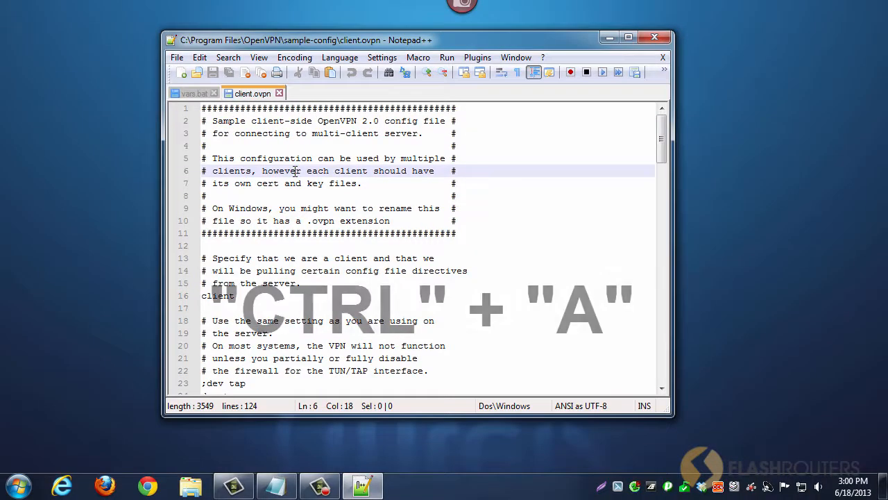
key(ctrl+a)
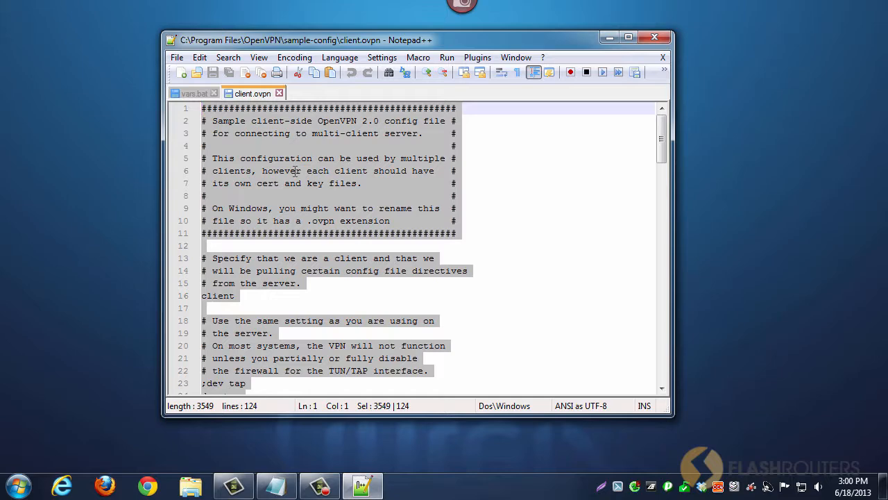
key(Delete)
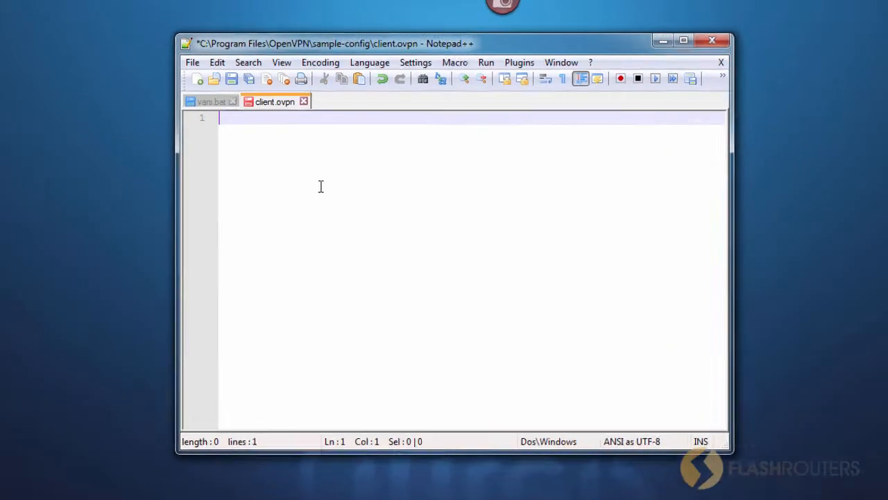
text(dev tap proto tcp remote www.mypublic.net 1194 resolv-retry infinite persist-key persist-tun ca ca.crt cert client.crt key client.key ns-cert-type server cipher AES-128-CBC comp-lzo verb 4)
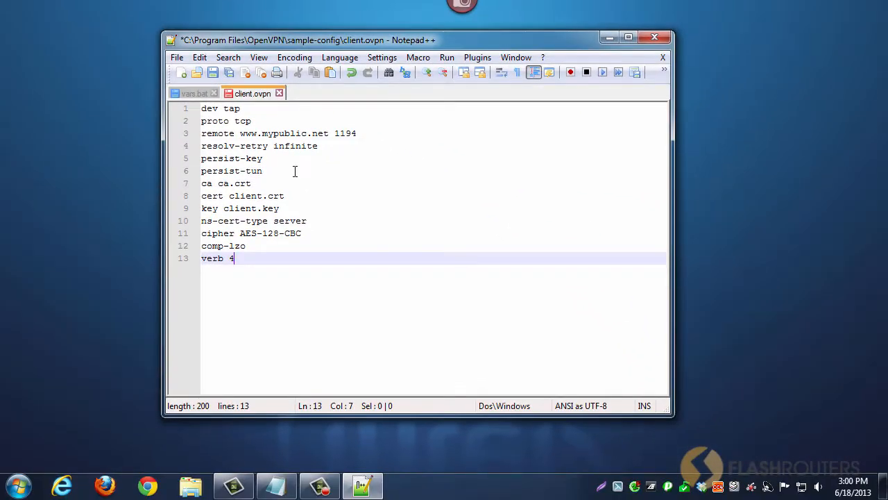
Step: Save the configuration as Home Network.ovpn in the sample-config folder, with the file type set to All types (*.*)
click(176, 58)
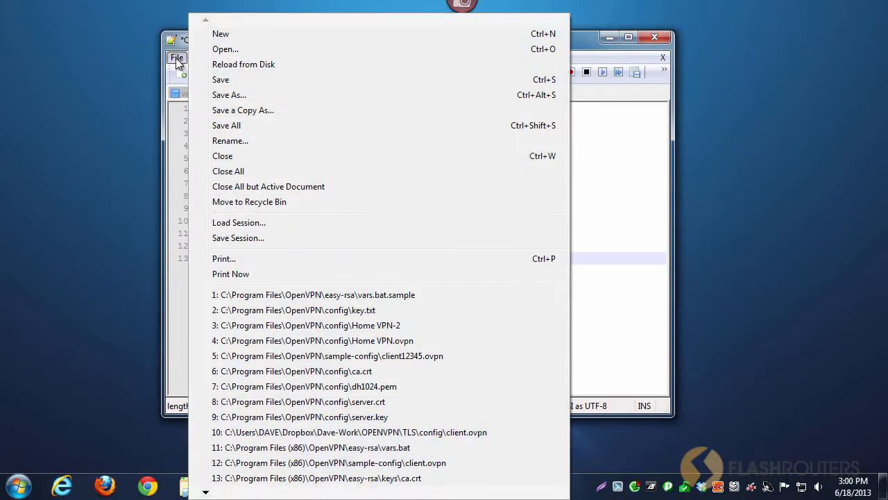
click(224, 96)
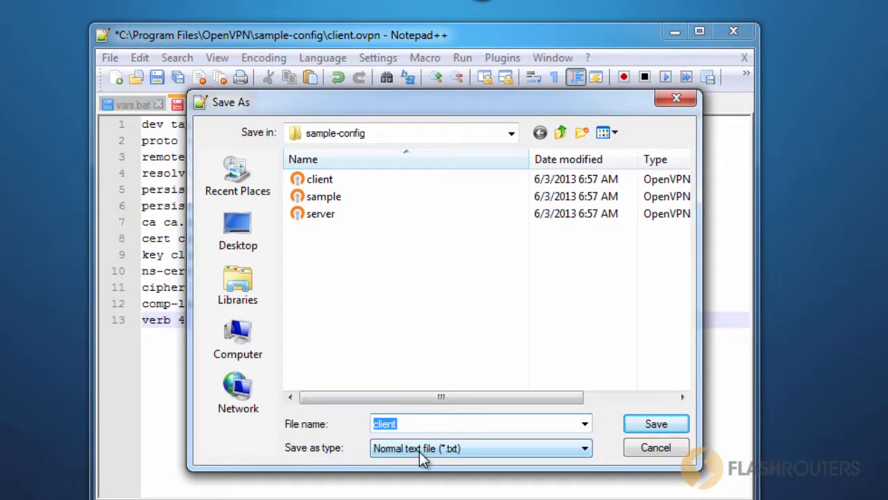
click(419, 451)
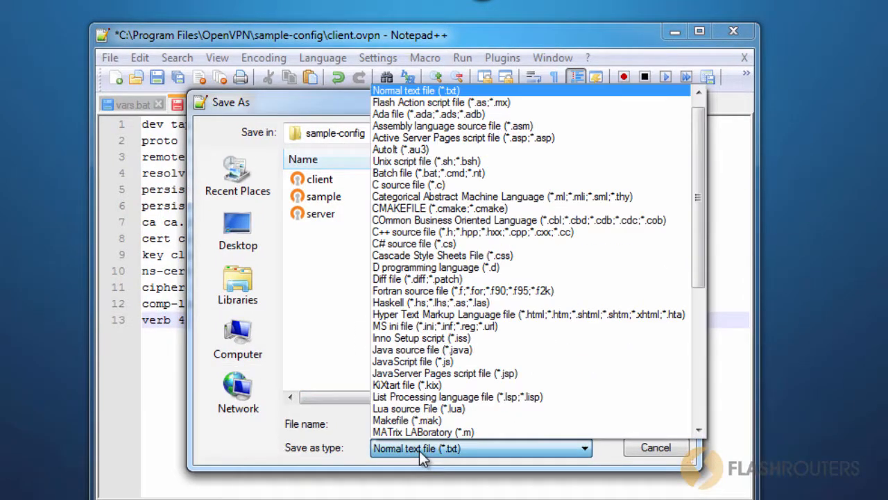
scroll(463, 248, up, 1)
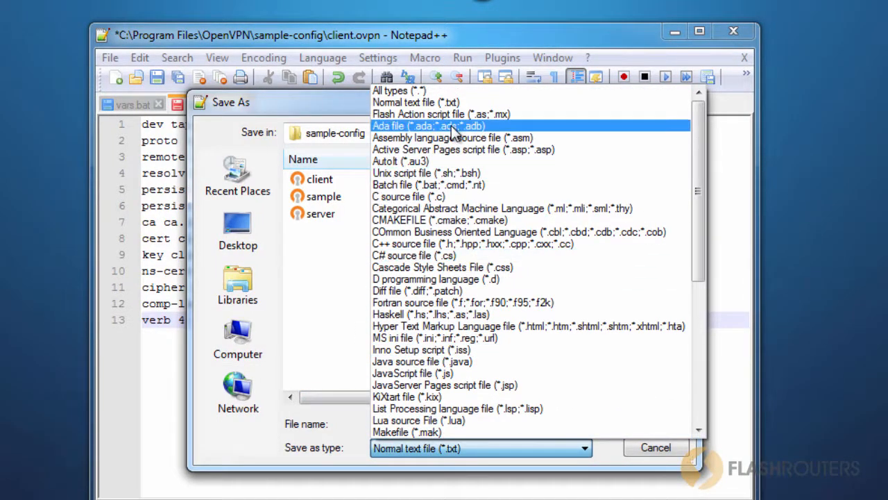
click(449, 91)
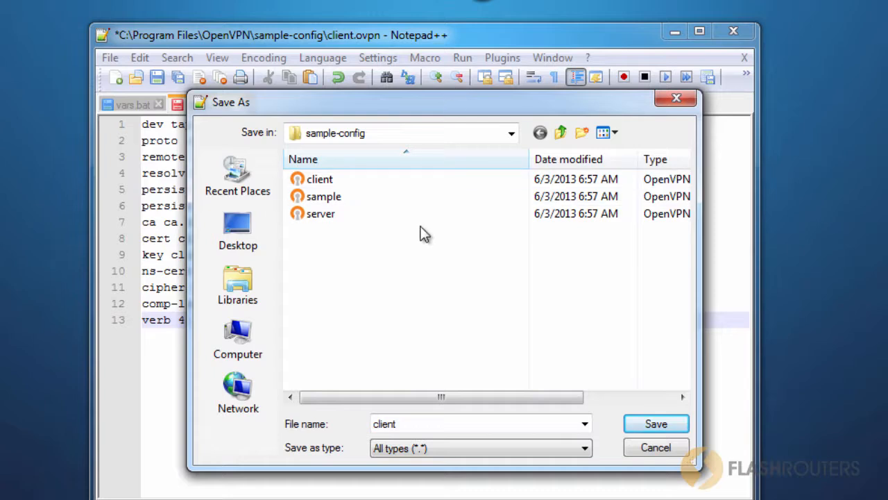
double_click(402, 423)
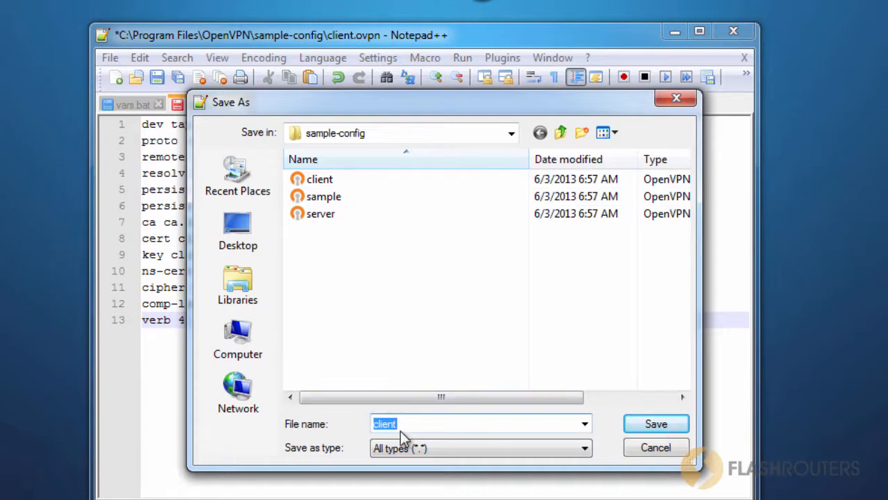
text(Home Network.ovpn)
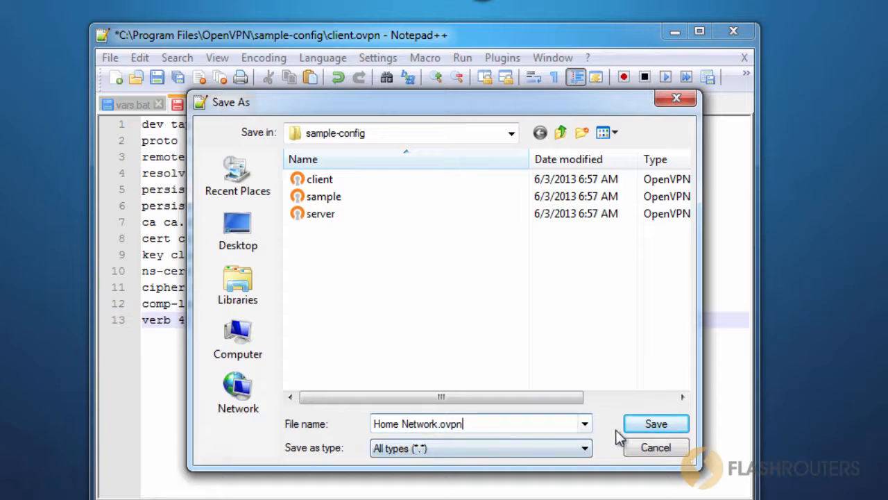
click(655, 426)
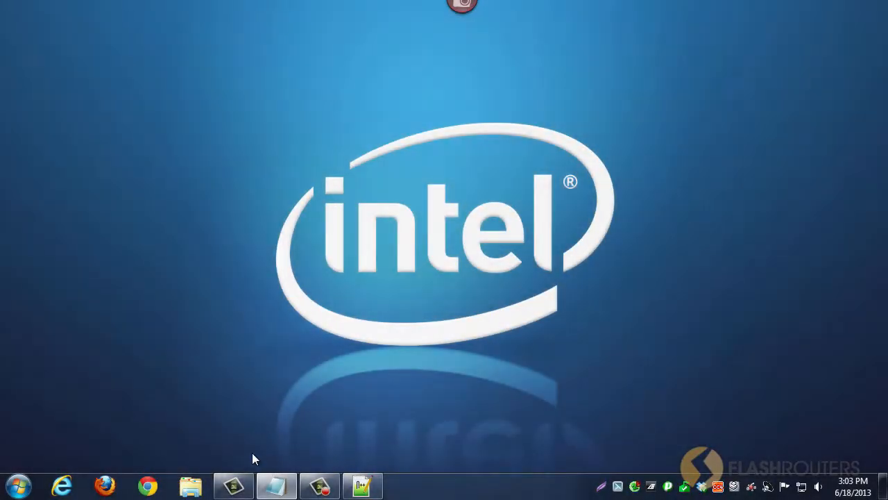
Step: Switch to Windows Explorer and open the folder C:\Program Files\OpenVPN\easy-rsa\keys
click(191, 486)
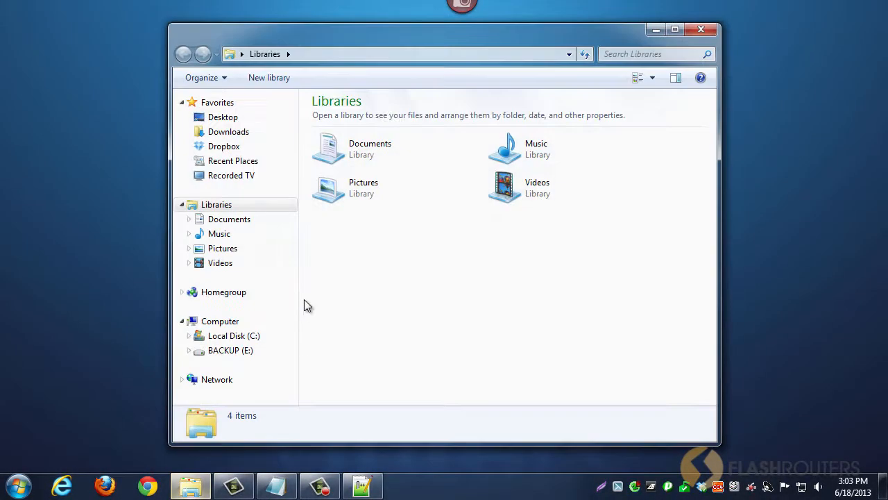
click(251, 337)
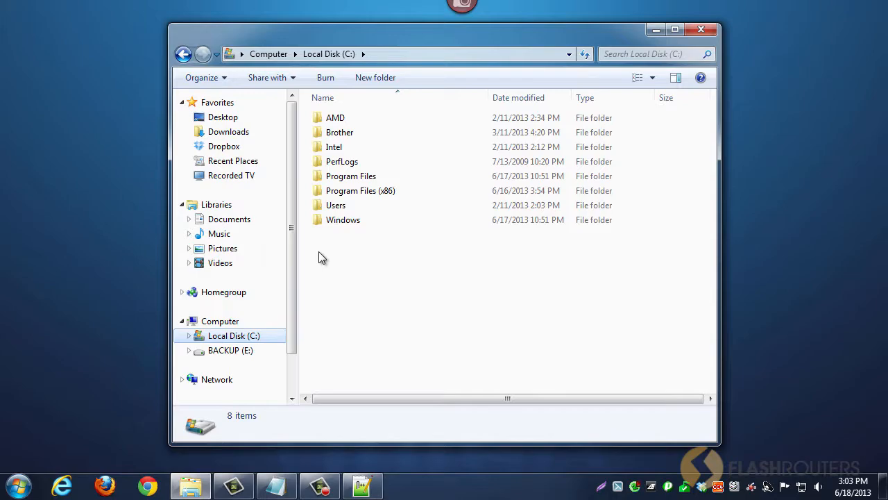
double_click(411, 177)
scroll(438, 312, down, 4)
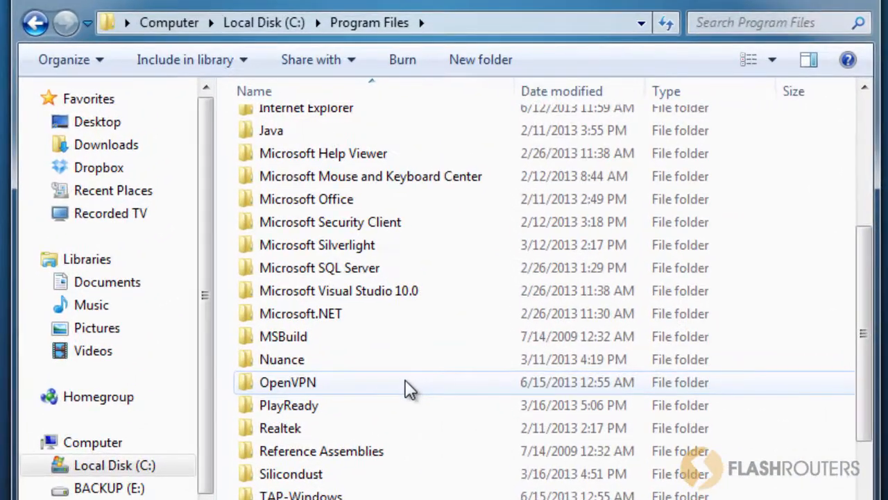
double_click(417, 306)
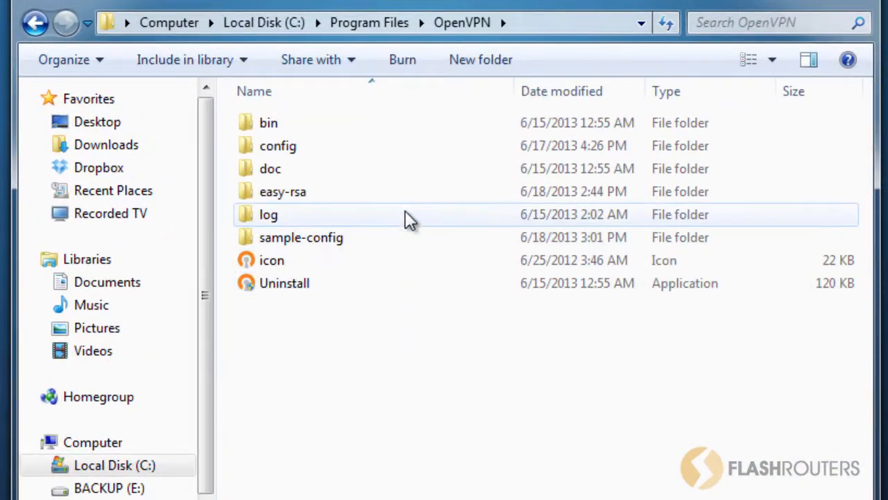
double_click(397, 191)
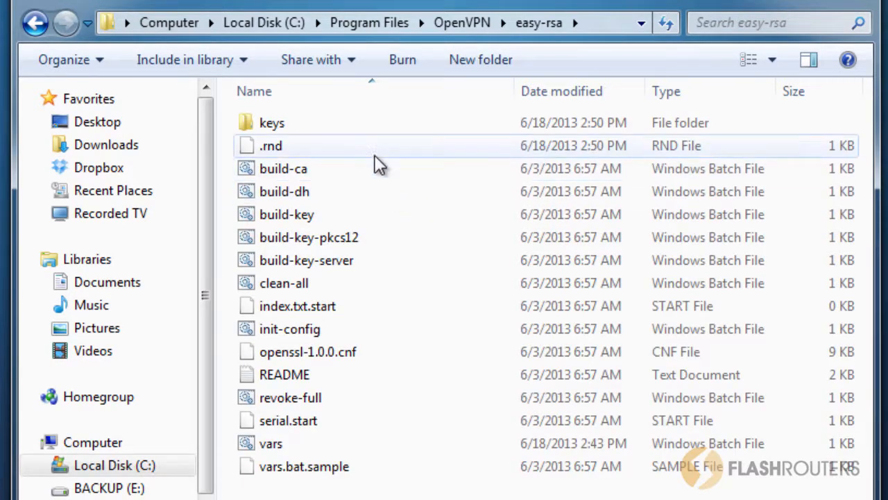
double_click(370, 125)
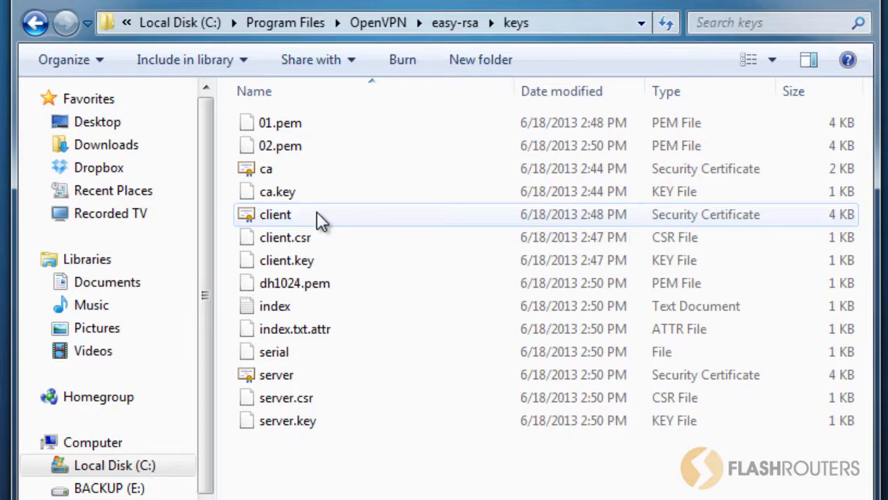
Step: Copy the ca certificate, the client certificate and client.key from the keys folder
click(306, 174)
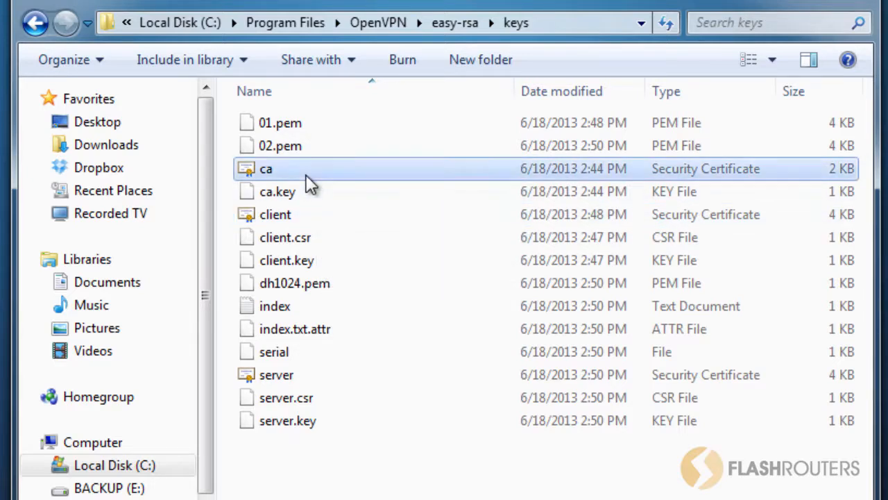
ctrl+click(324, 214)
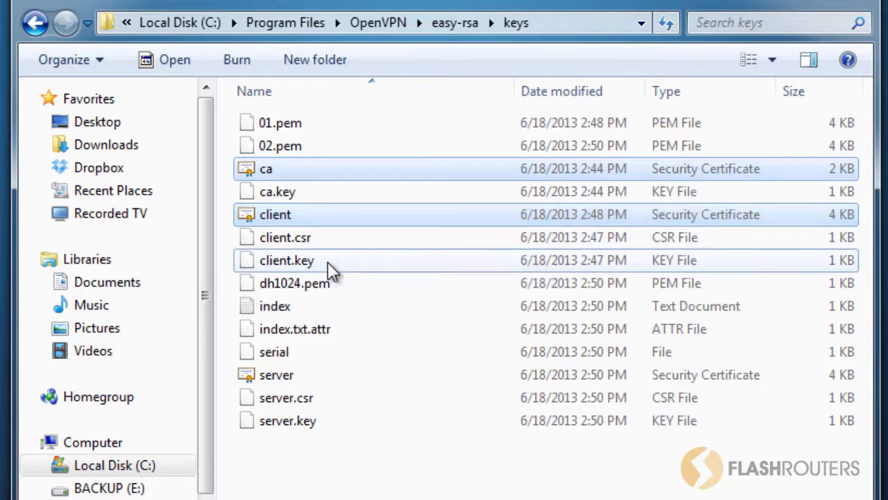
ctrl+click(327, 262)
right_click(334, 216)
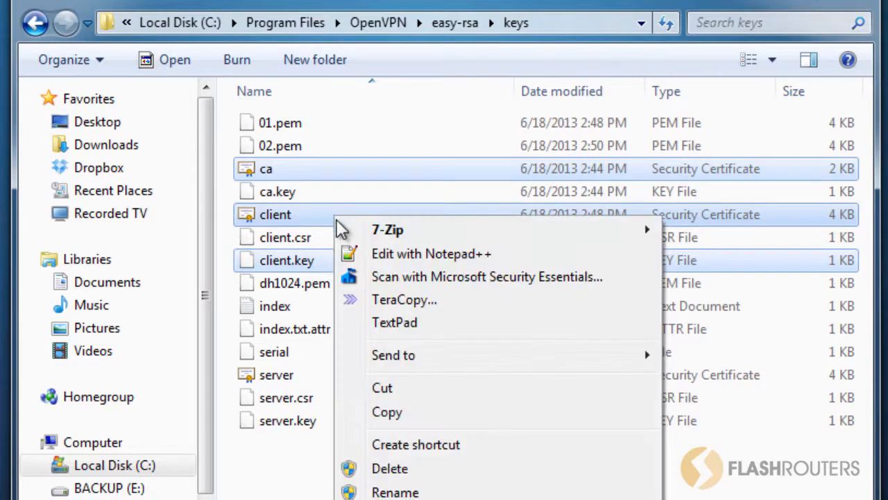
click(403, 416)
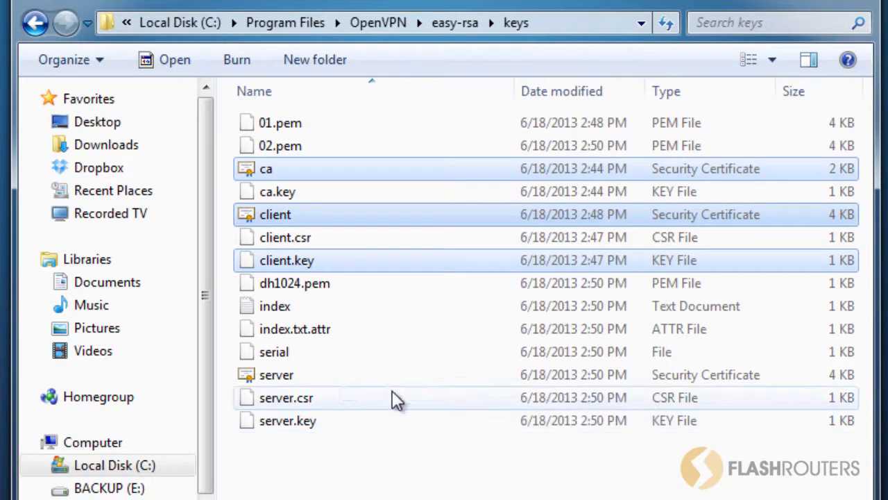
Step: Paste the copied certificates and client key into the OpenVPN config folder
click(40, 23)
click(39, 23)
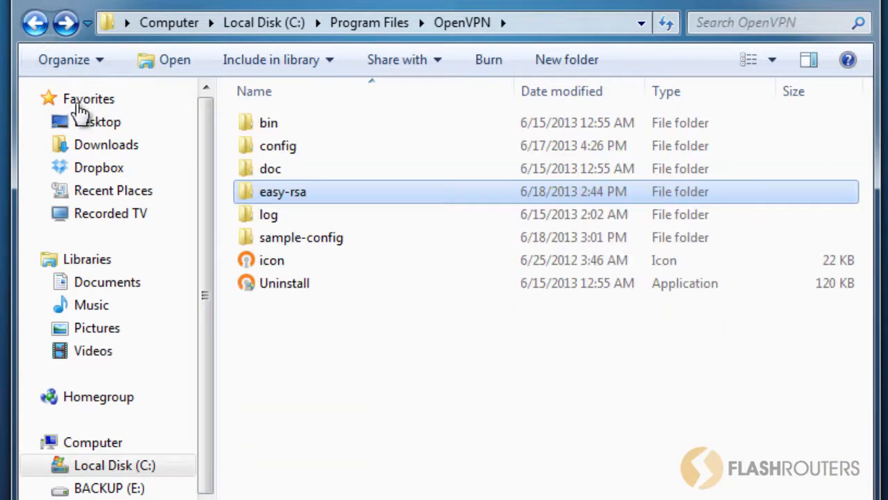
double_click(295, 145)
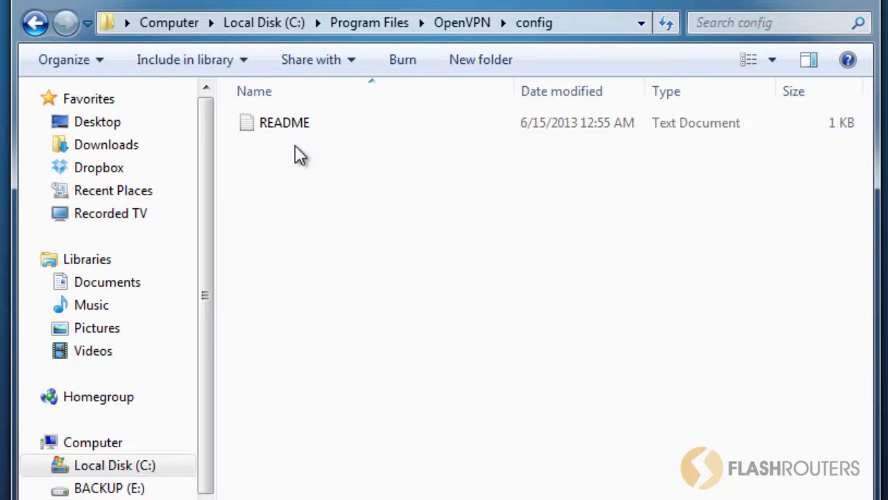
right_click(302, 167)
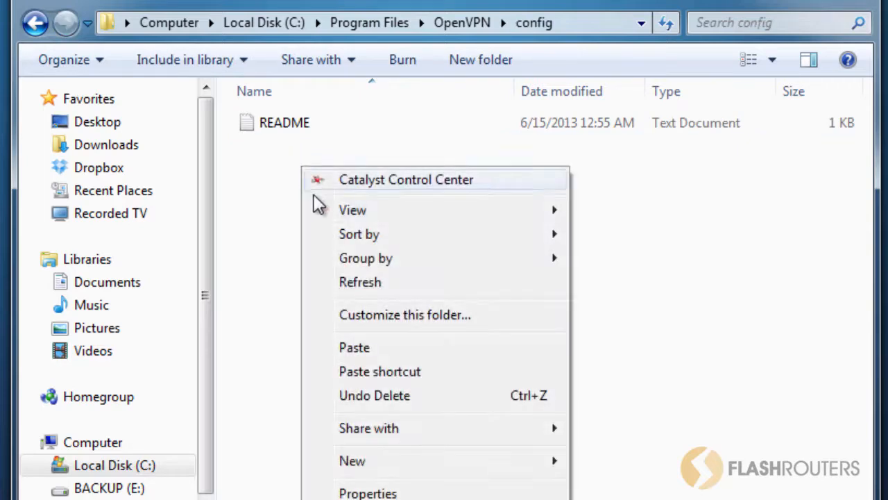
click(354, 348)
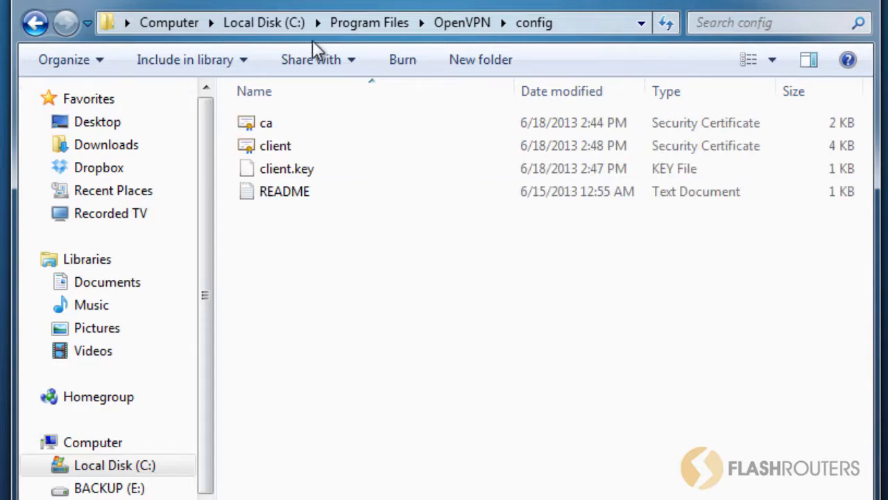
Step: Move the Home Network configuration file from the OpenVPN sample-config folder into the config folder
click(474, 25)
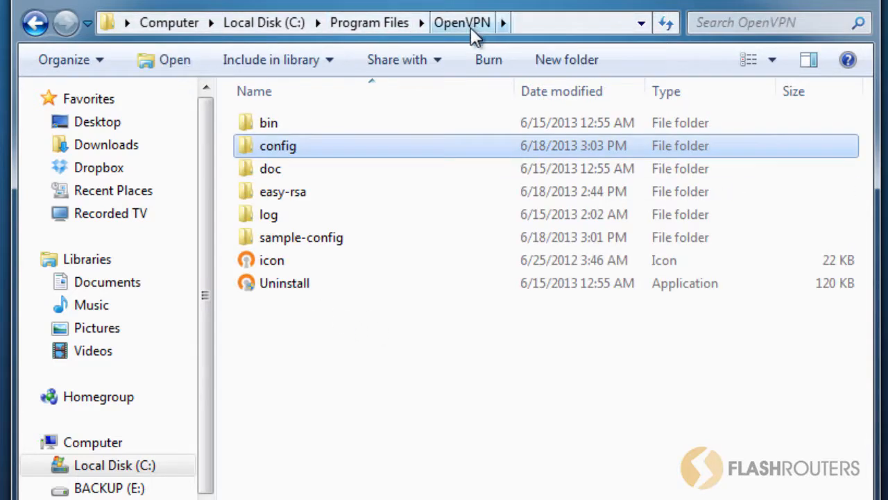
double_click(308, 237)
right_click(329, 147)
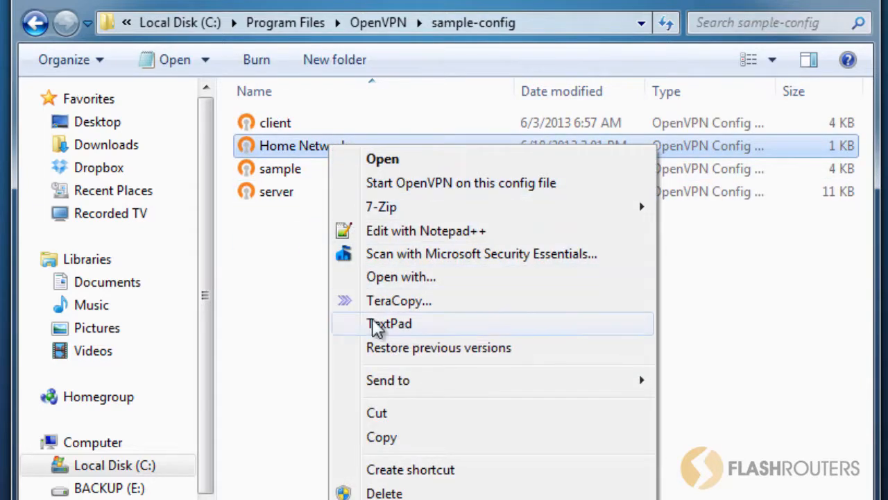
click(384, 414)
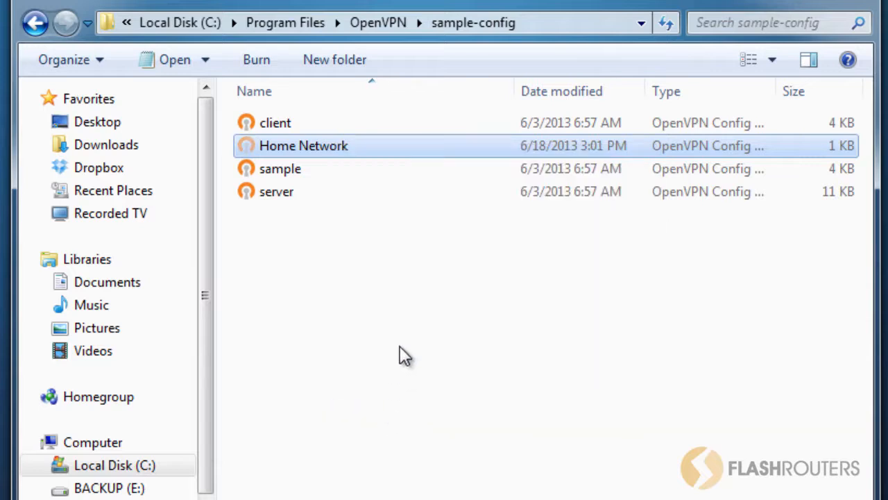
click(381, 24)
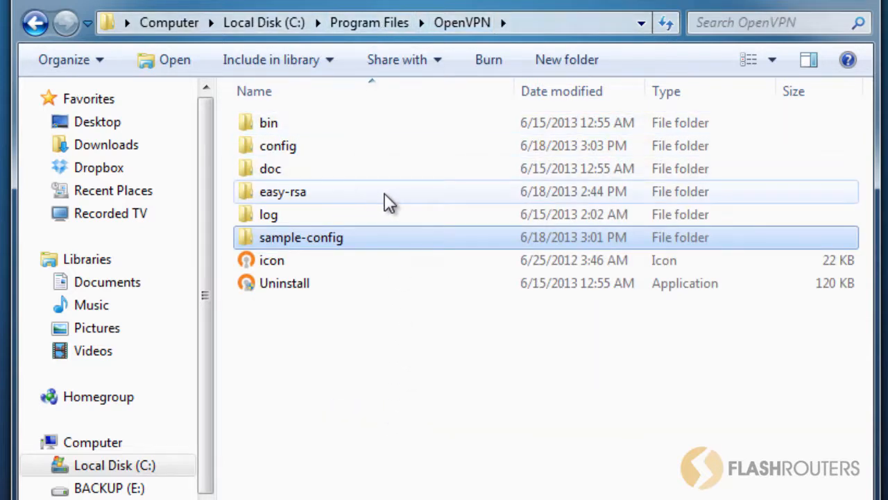
double_click(408, 145)
right_click(320, 262)
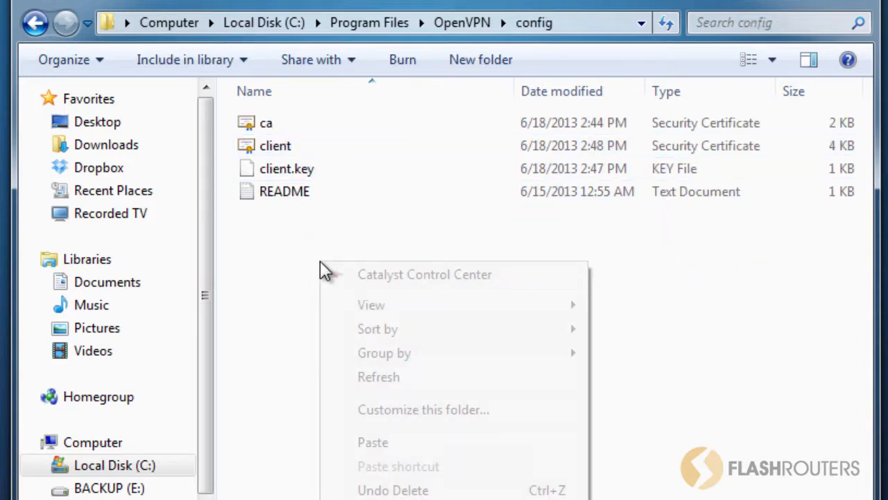
click(406, 442)
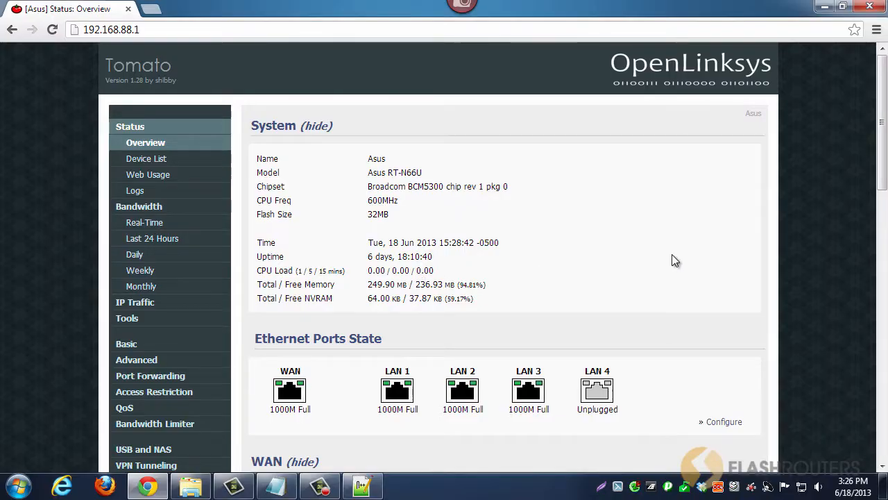
Step: In the Tomato router's web interface, open the OpenVPN server settings and choose interface type TAP and protocol TCP for Server 1
scroll(671, 261, down, 2)
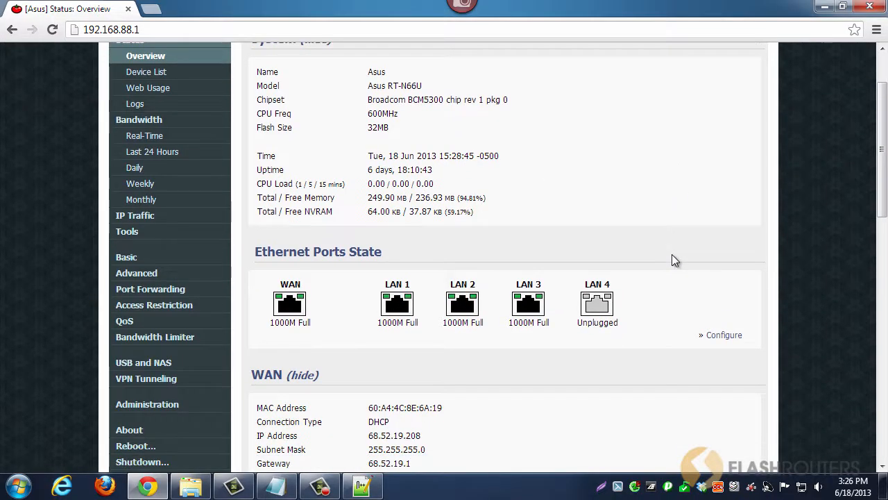
click(169, 381)
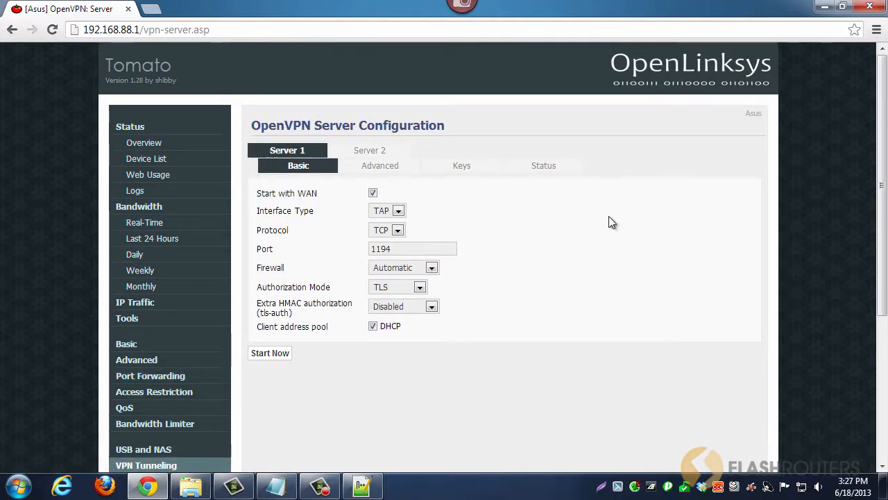
click(398, 211)
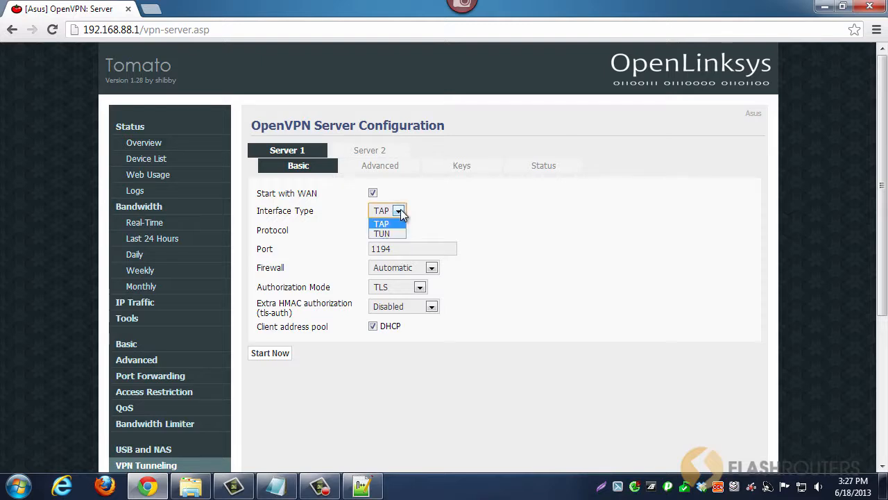
click(400, 223)
click(398, 230)
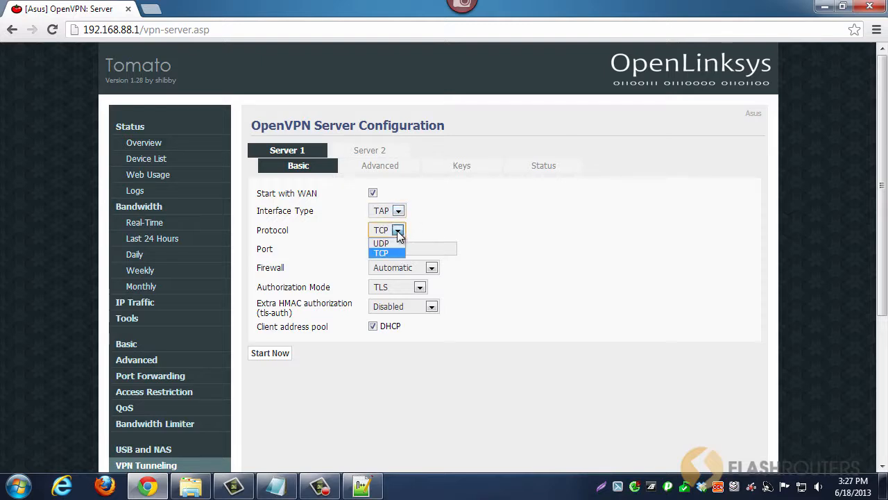
click(398, 231)
Step: Set Server 1's authorization mode to TLS and save the basic server settings
click(422, 288)
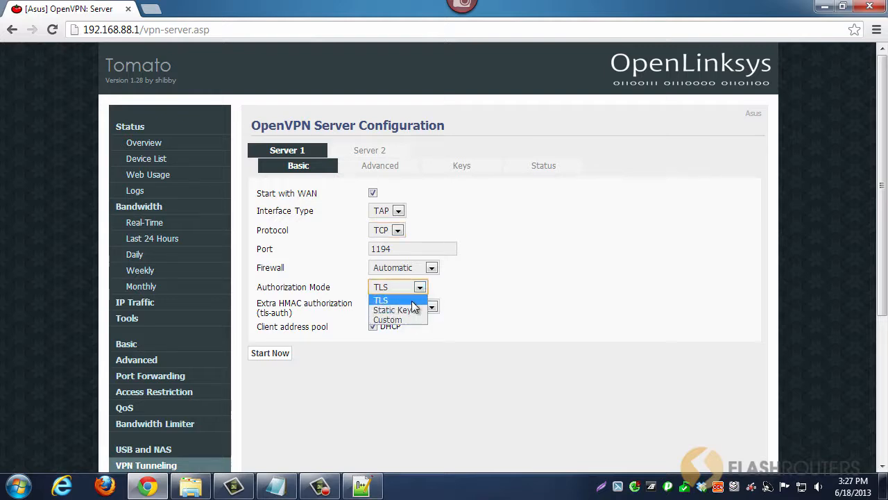
click(416, 298)
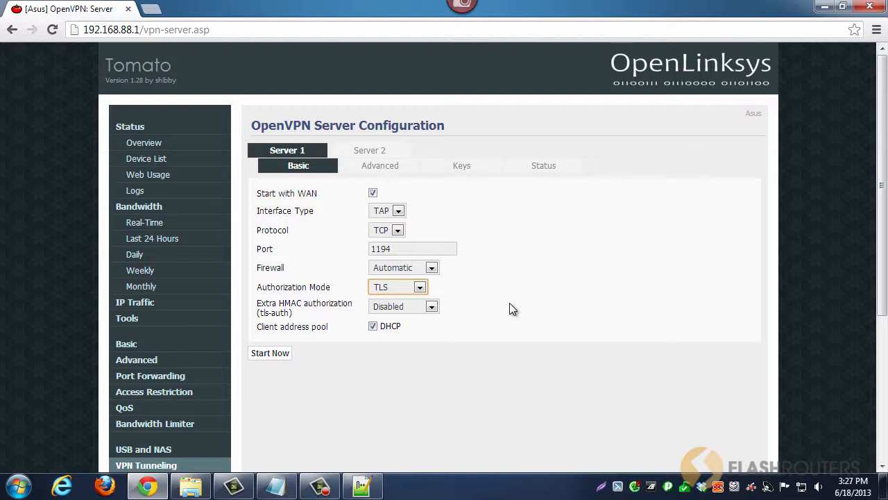
scroll(522, 308, down, 4)
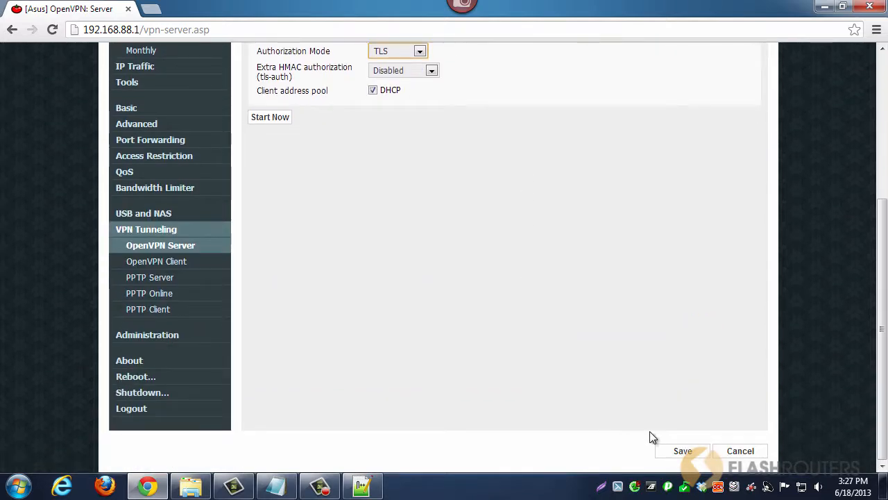
click(682, 451)
Step: In Server 1's advanced settings, enable Respond to DNS and Advertise DNS to clients, and set the encryption cipher to AES-128-CBC
scroll(601, 394, up, 4)
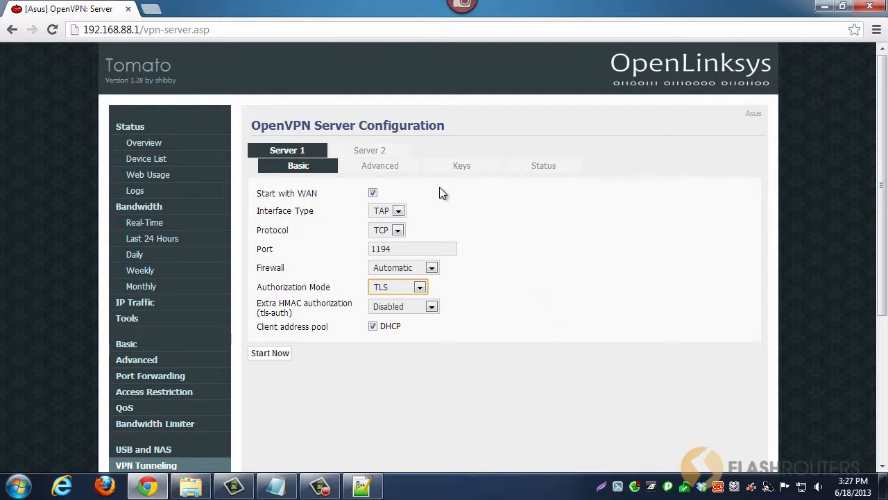
click(388, 173)
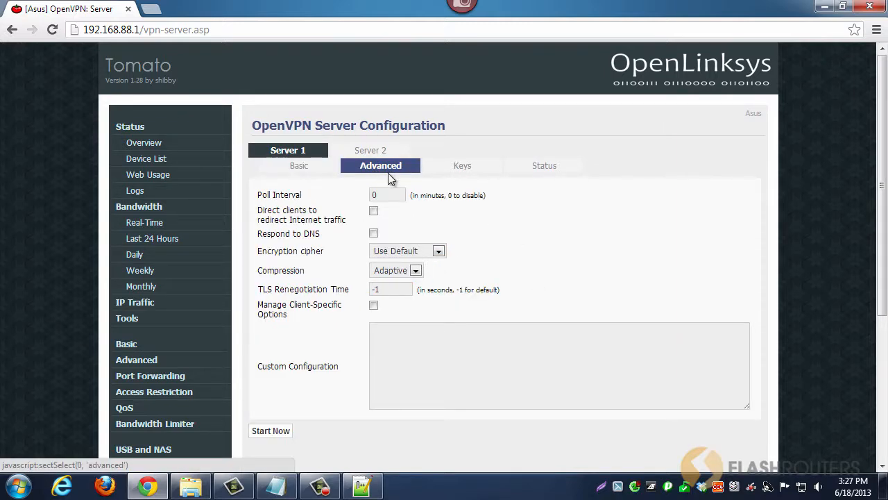
click(374, 234)
click(374, 248)
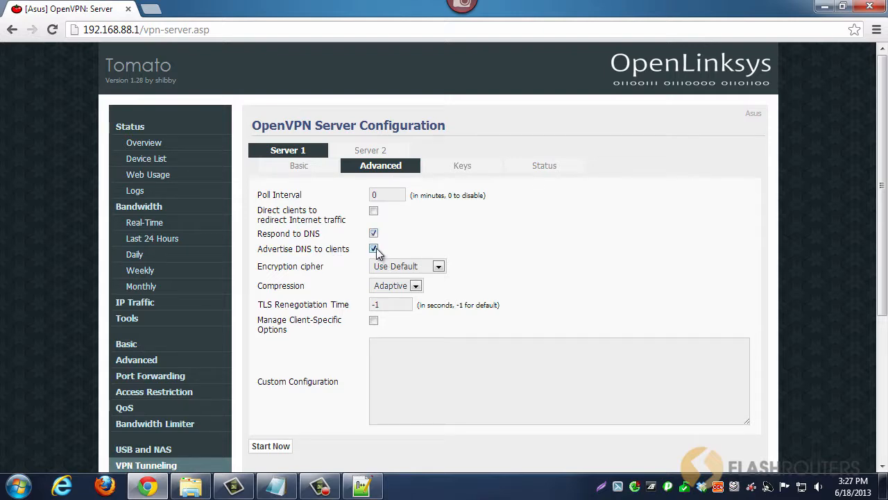
click(438, 270)
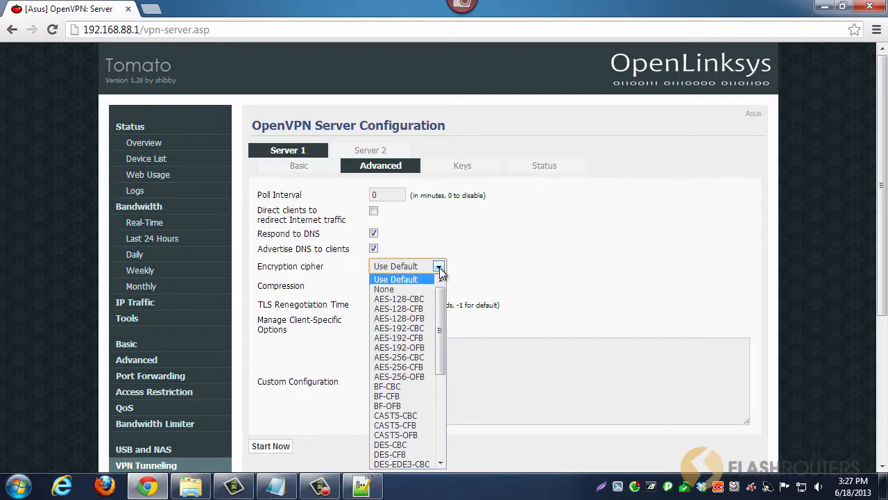
click(426, 300)
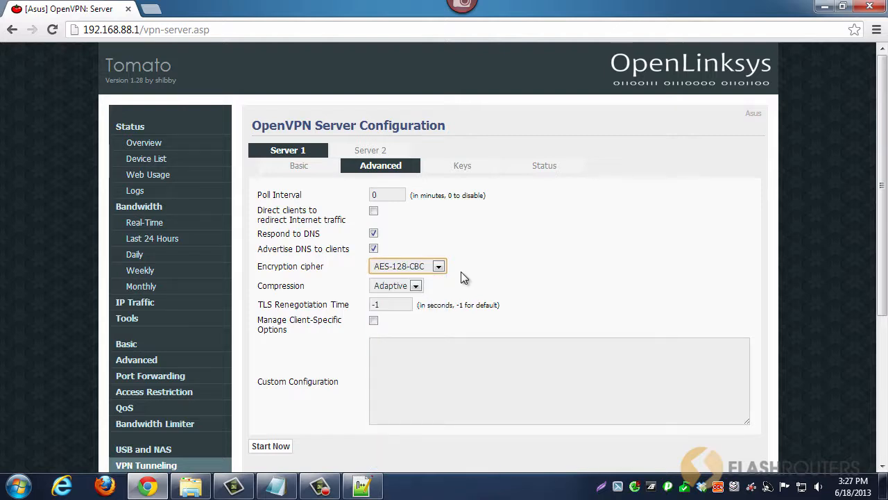
Step: Save Server 1's advanced settings with compression left at Adaptive
scroll(476, 271, down, 1)
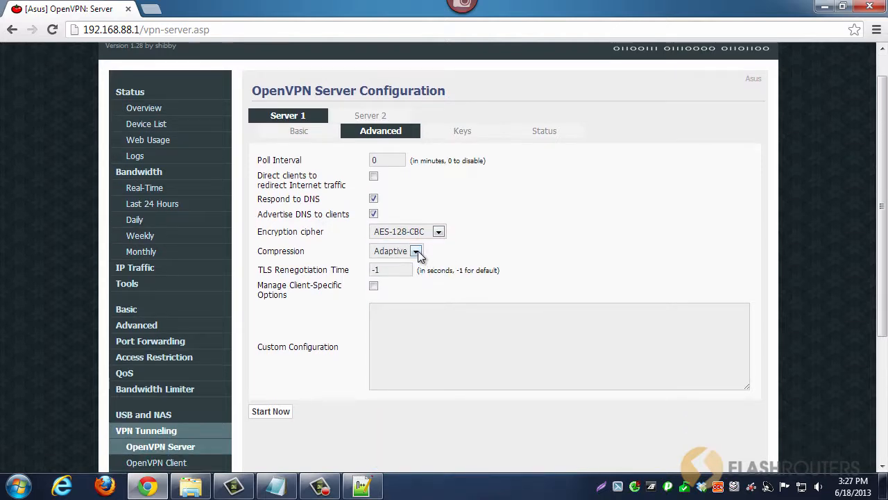
scroll(576, 270, down, 1)
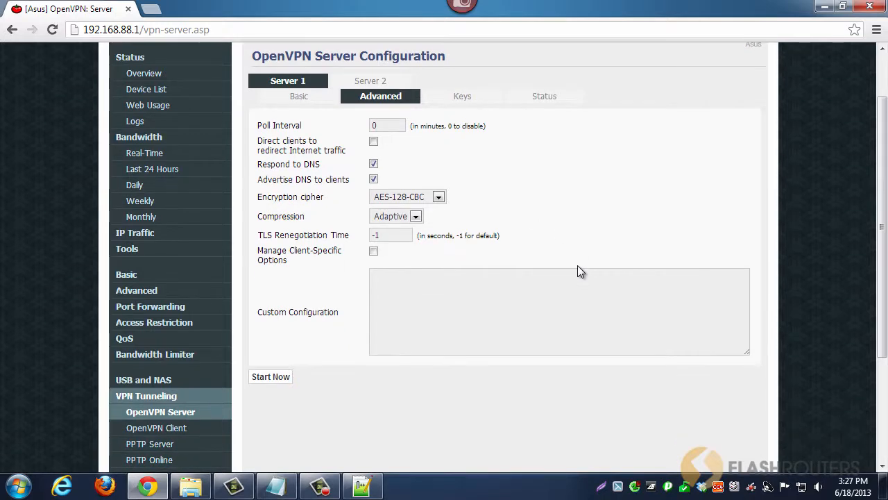
scroll(578, 267, down, 3)
scroll(579, 267, down, 1)
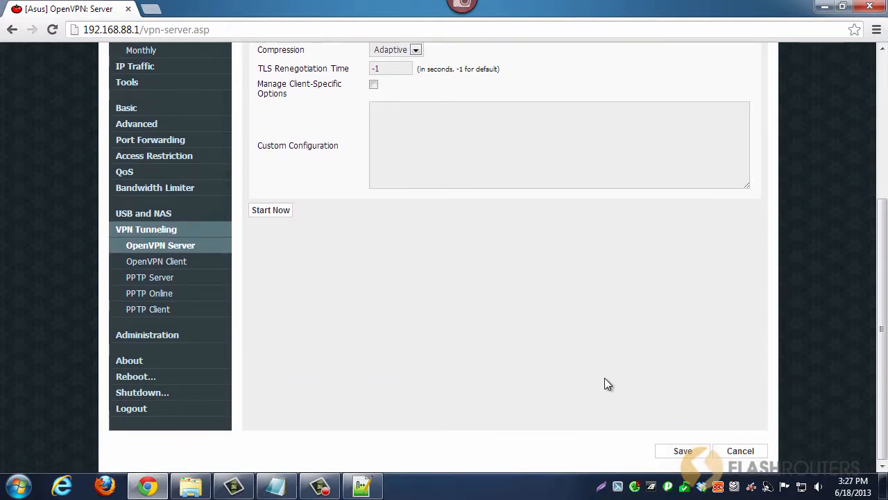
click(678, 448)
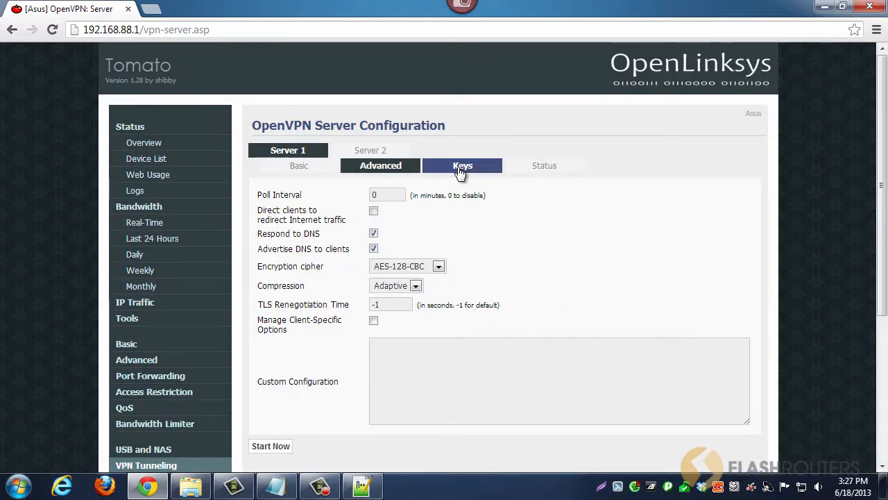
Step: Show Server 1's key settings, switch to Notepad++ and open ca, dh1024.pem, server and server.key from the easy-rsa keys folder
click(461, 170)
scroll(461, 170, down, 2)
click(362, 486)
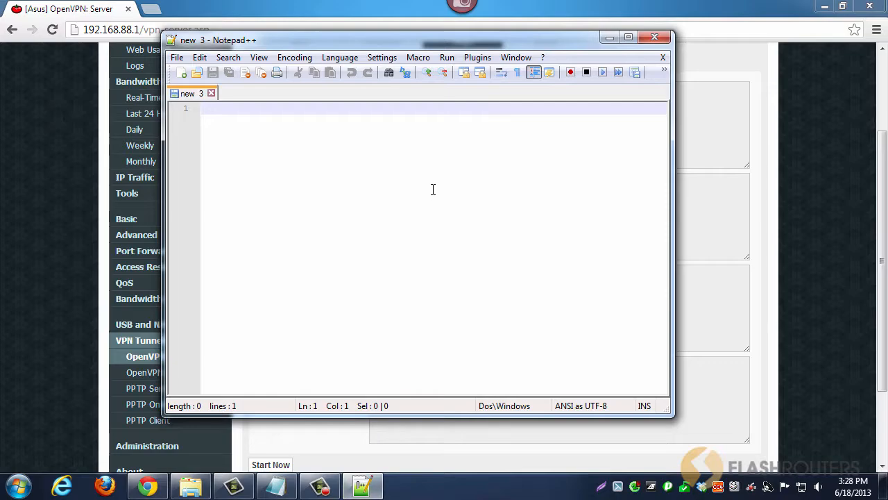
key(ctrl+o)
click(357, 182)
ctrl+click(360, 224)
ctrl+click(361, 312)
ctrl+click(363, 340)
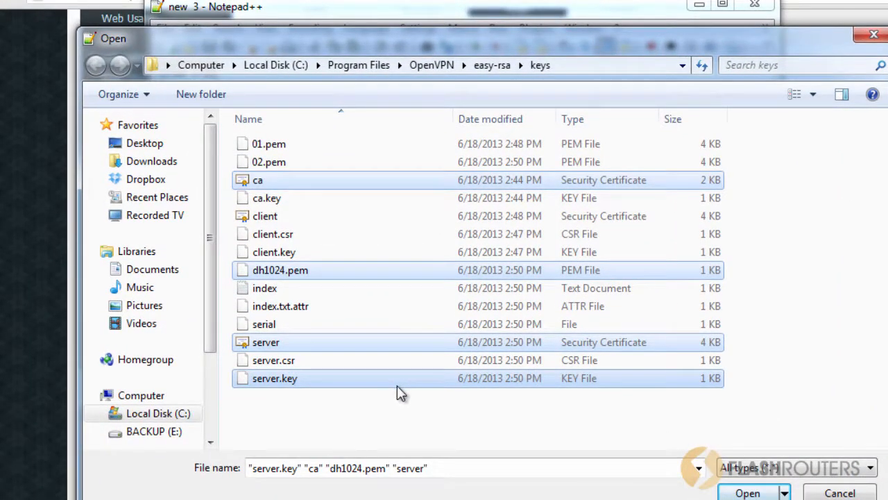
key(Return)
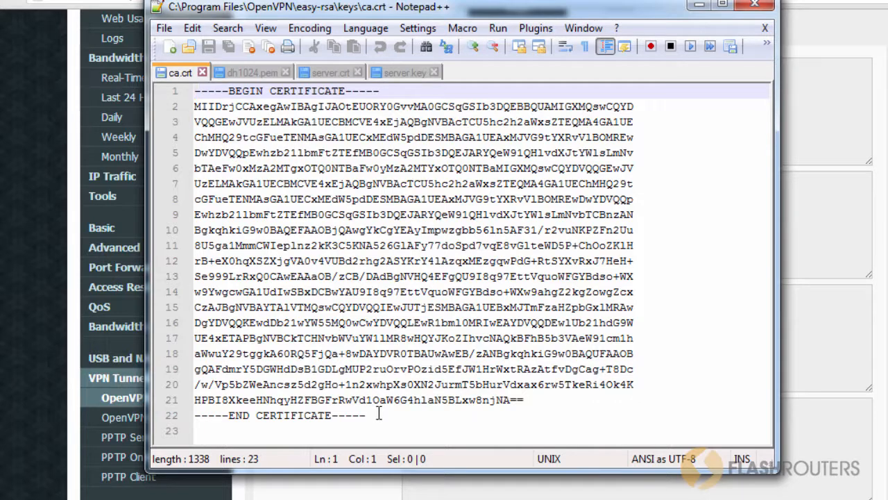
Step: Copy the whole certificate block from ca.crt and paste it into the router's Certificate Authority field in Chrome
drag(371, 415, 195, 90)
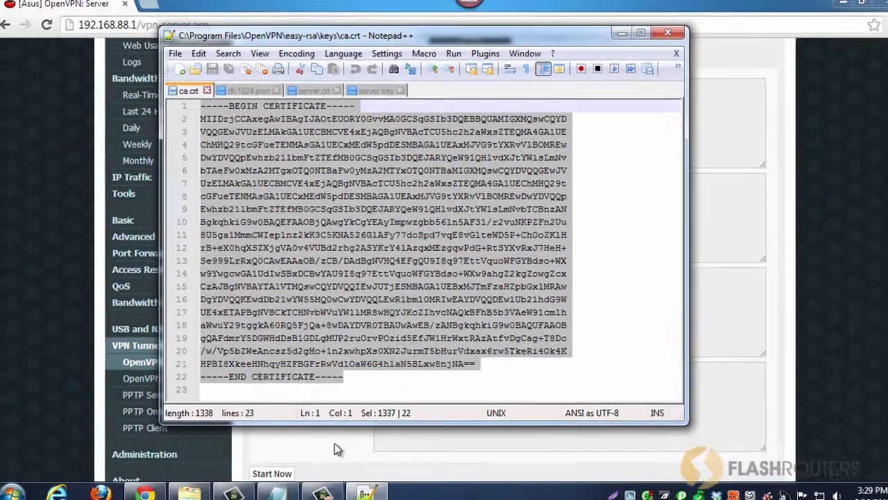
click(332, 436)
click(390, 100)
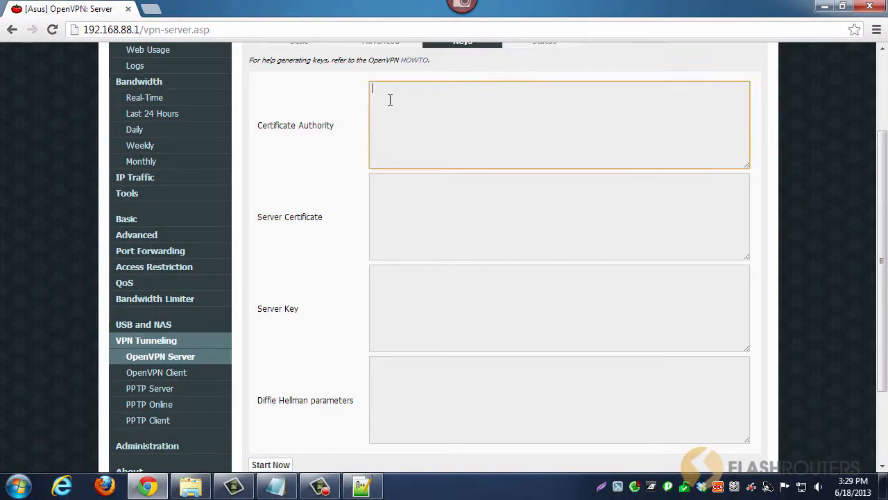
key(ctrl+v)
Step: Paste the server certificate, the server's private key and the DH parameters into the Server Certificate, Server Key and Diffie Hellman parameters fields
click(396, 194)
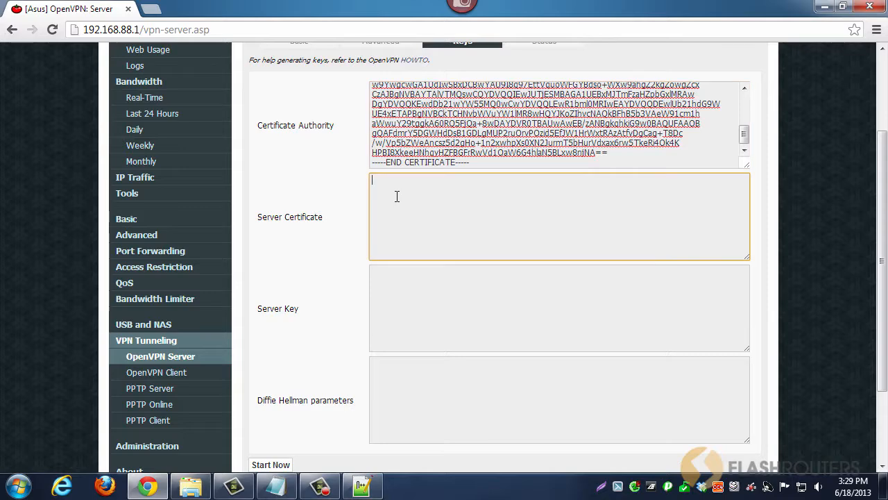
key(ctrl+v)
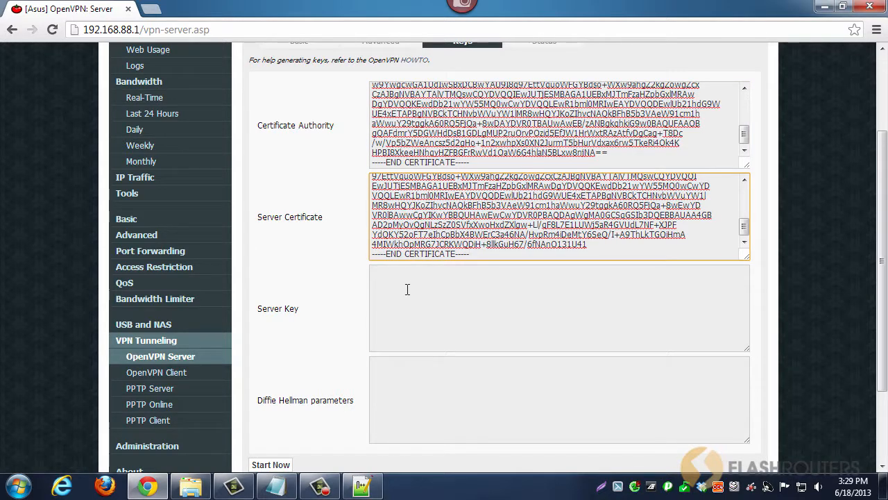
click(407, 289)
key(ctrl+v)
click(396, 382)
key(ctrl+v)
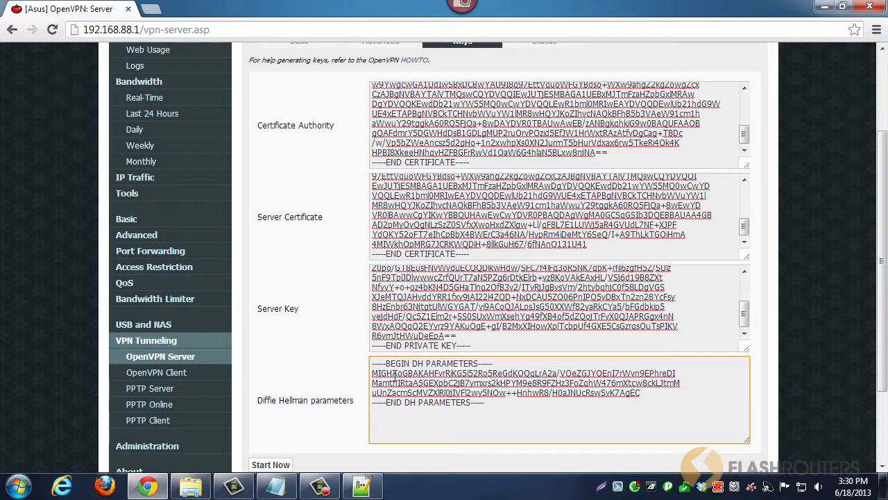
Step: Save Server 1's key settings and start the OpenVPN server
scroll(386, 379, down, 1)
scroll(486, 421, down, 1)
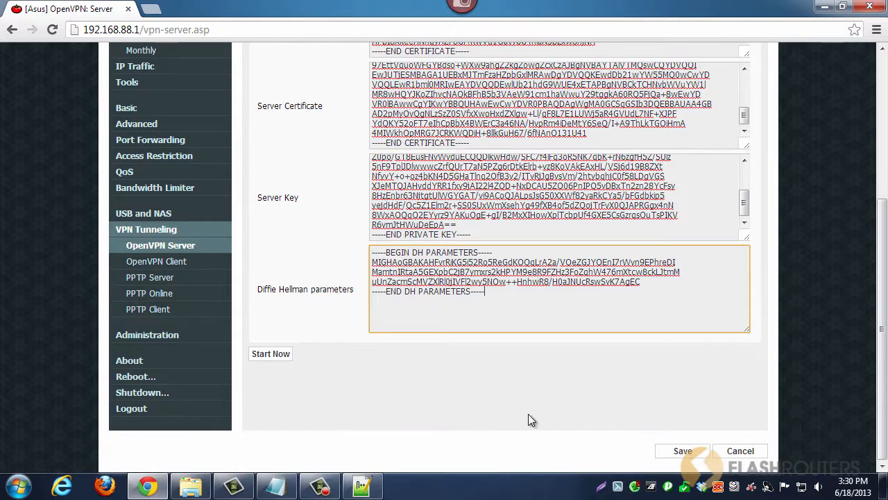
click(679, 452)
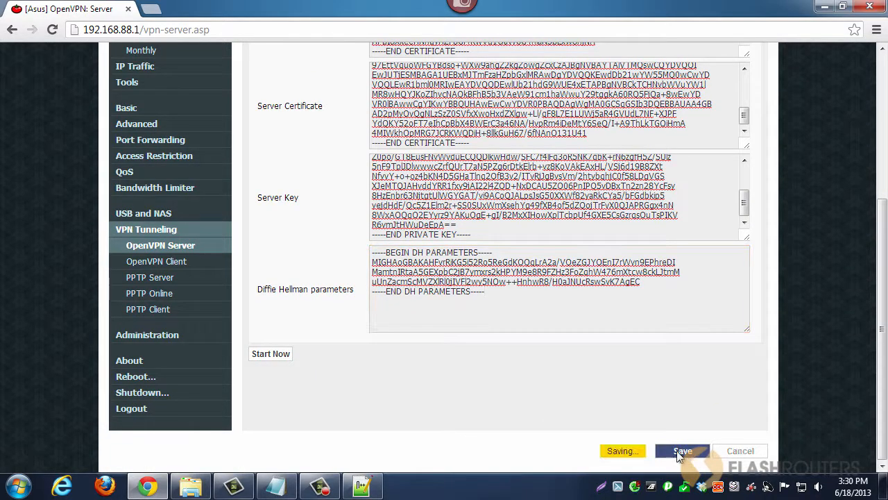
click(270, 354)
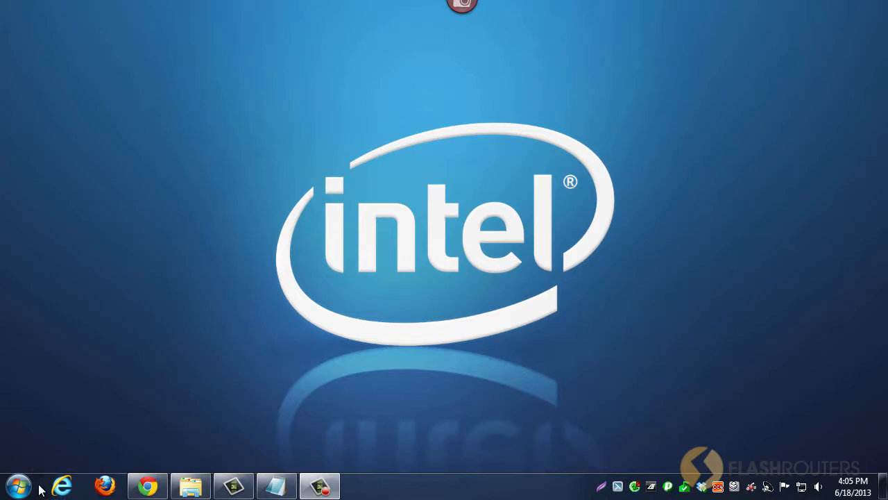
Step: Launch OpenVPN GUI from Windows with administrator rights
click(19, 486)
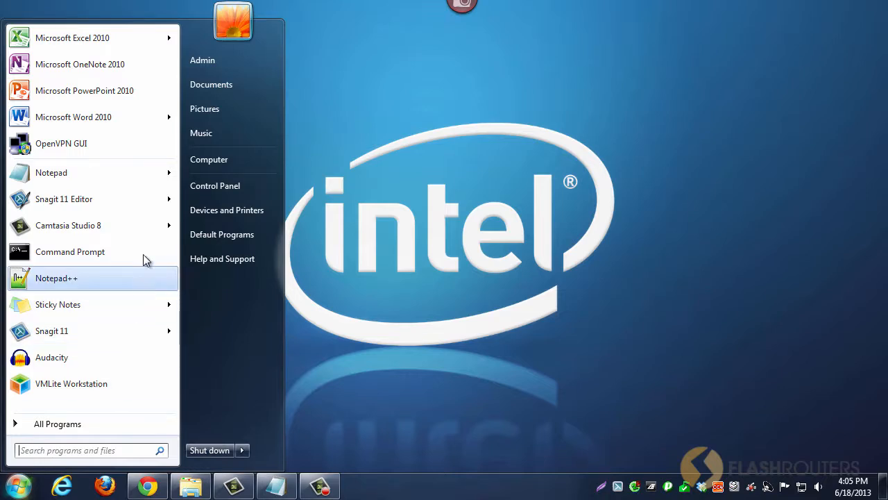
right_click(156, 146)
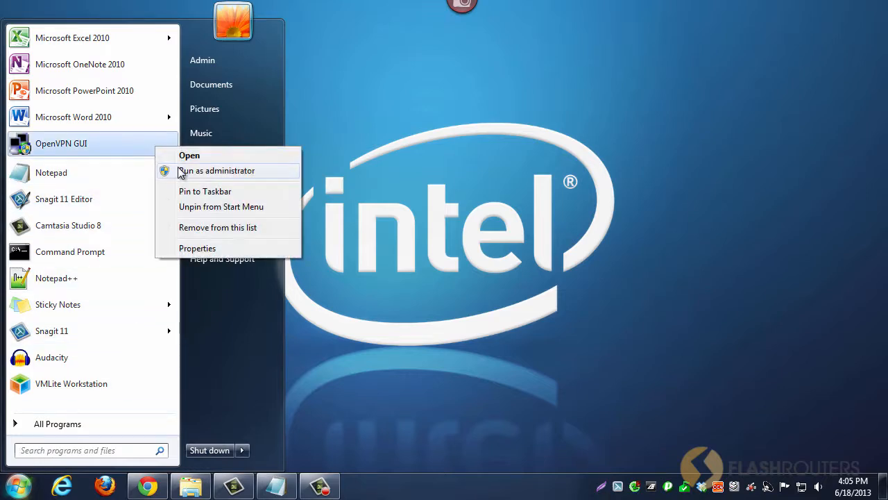
click(283, 174)
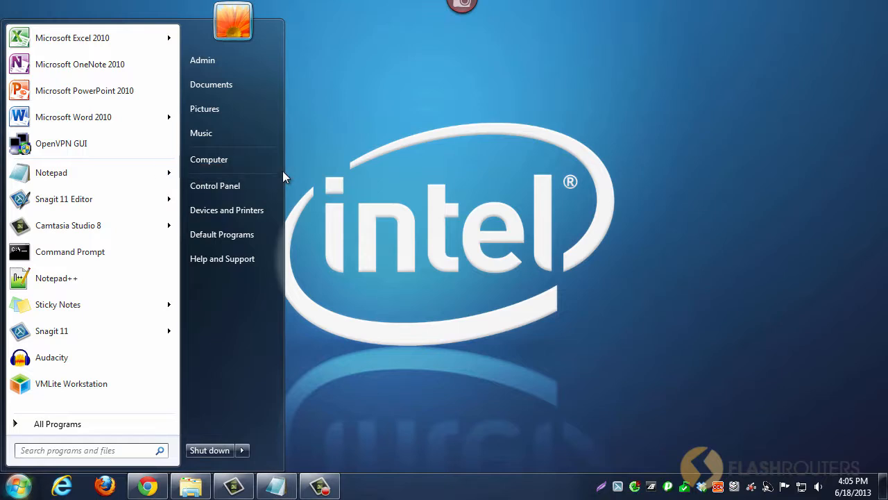
click(294, 452)
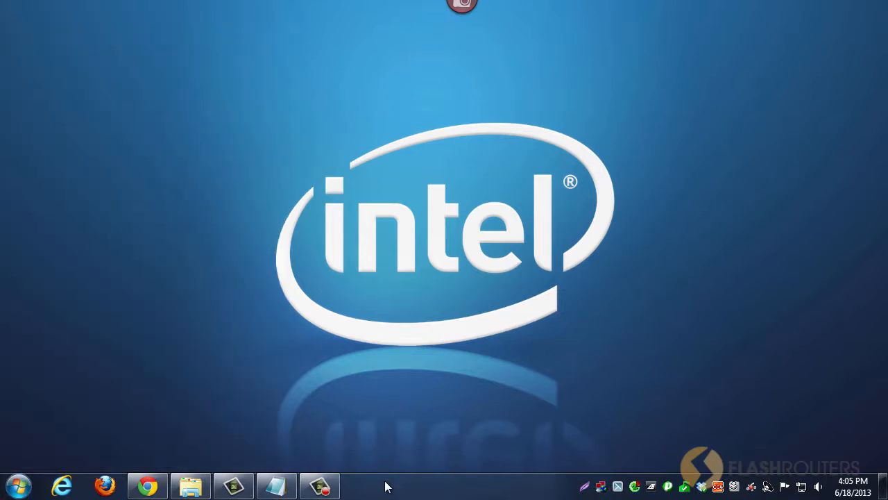
Step: Connect OpenVPN GUI to the VPN and check its connection status
right_click(601, 487)
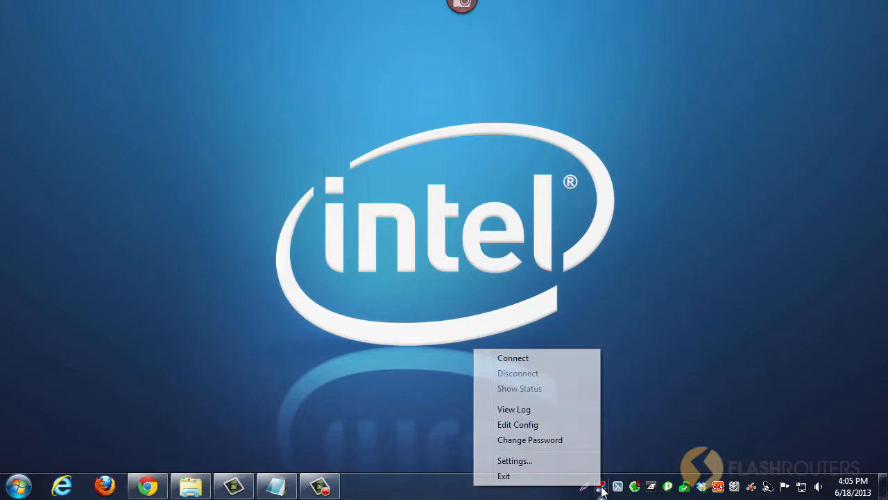
click(581, 358)
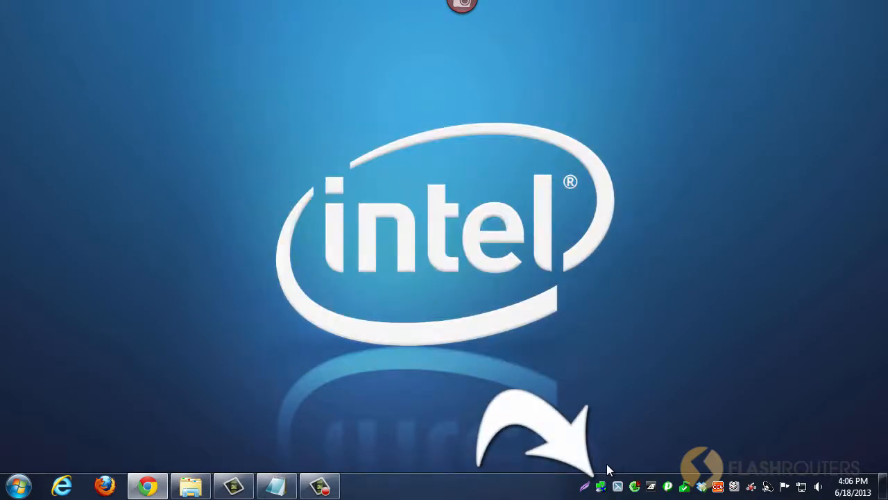
mouse_move(602, 490)
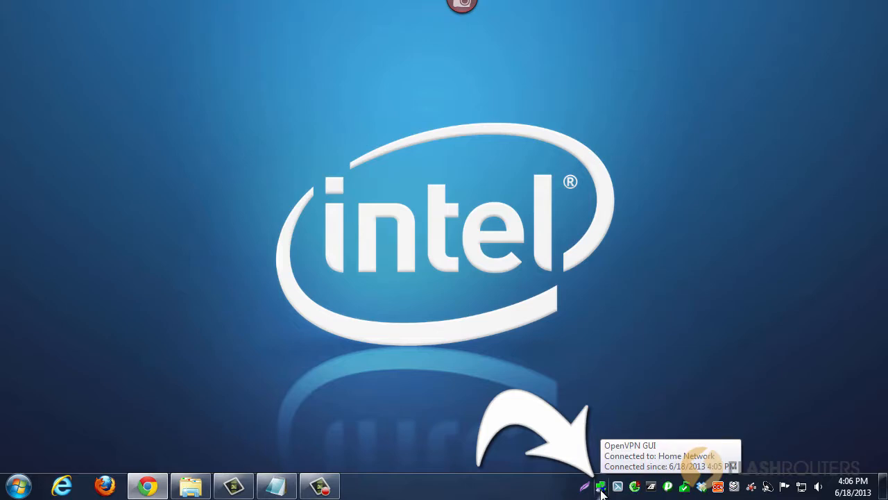